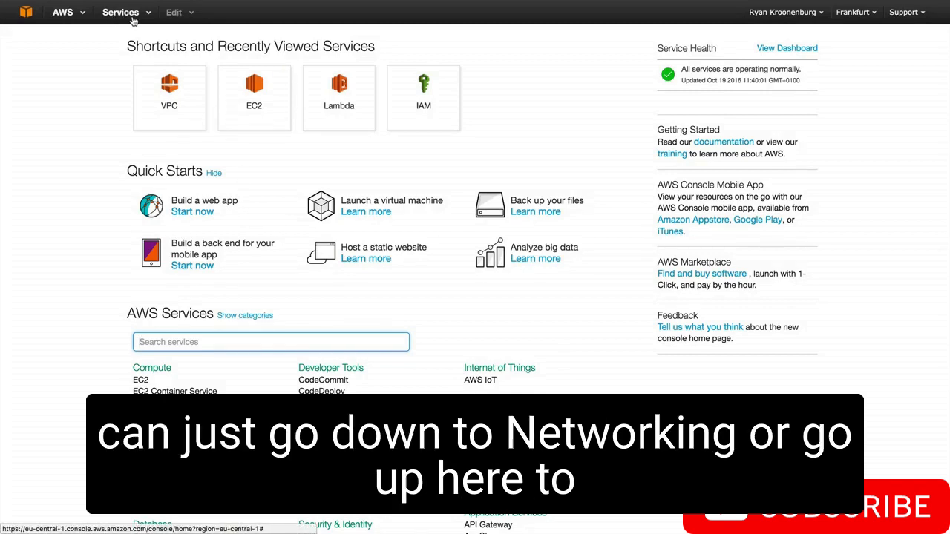
Open the VPC service from the Networking category, view the VPC wizard's configuration choices and exit the wizard
click(133, 18)
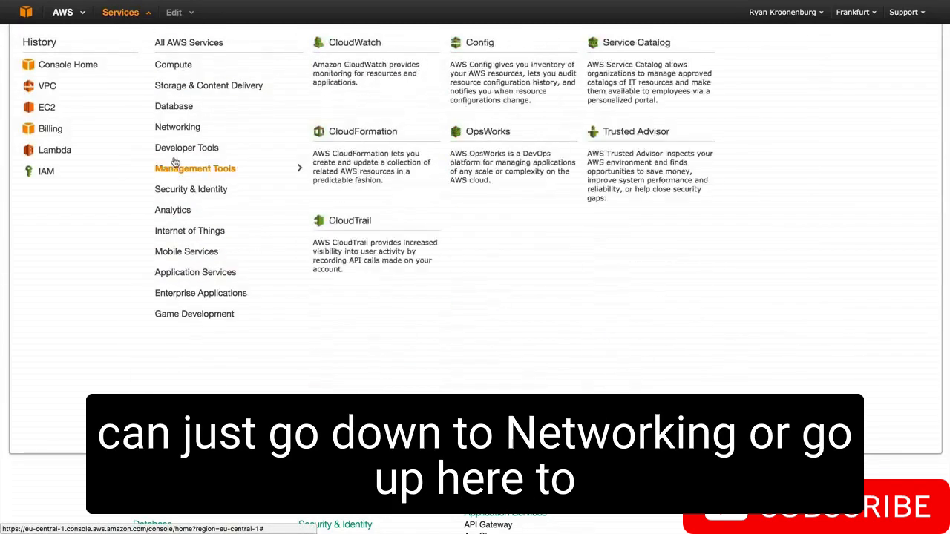
mouse_move(179, 136)
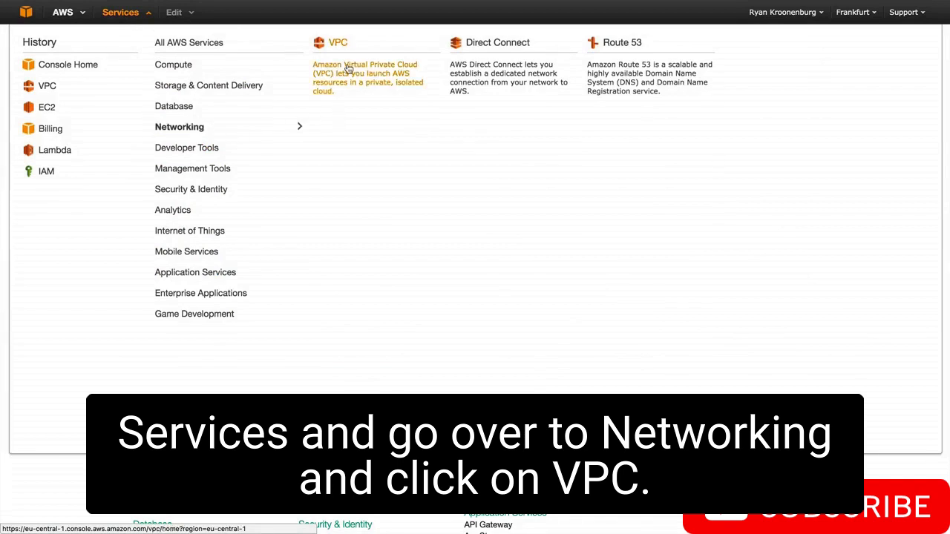
click(348, 97)
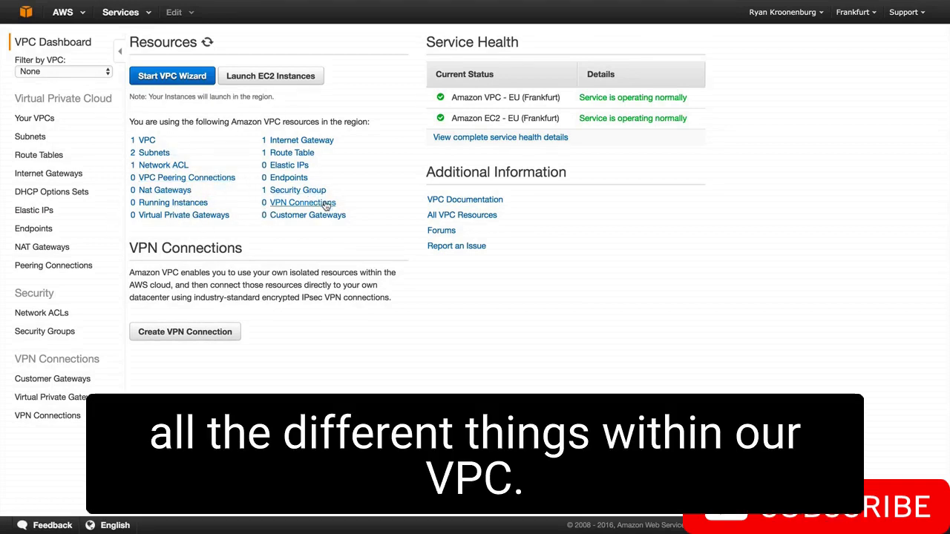
click(181, 84)
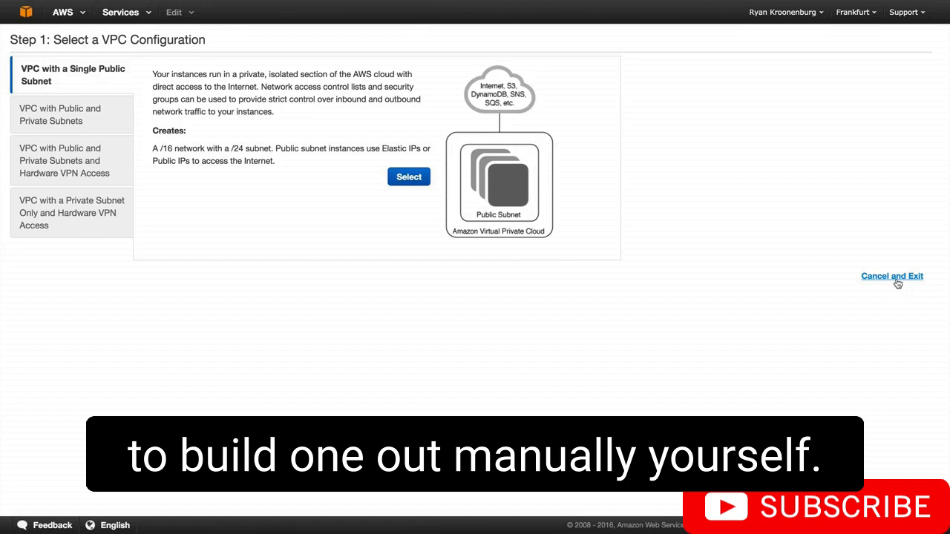
click(893, 276)
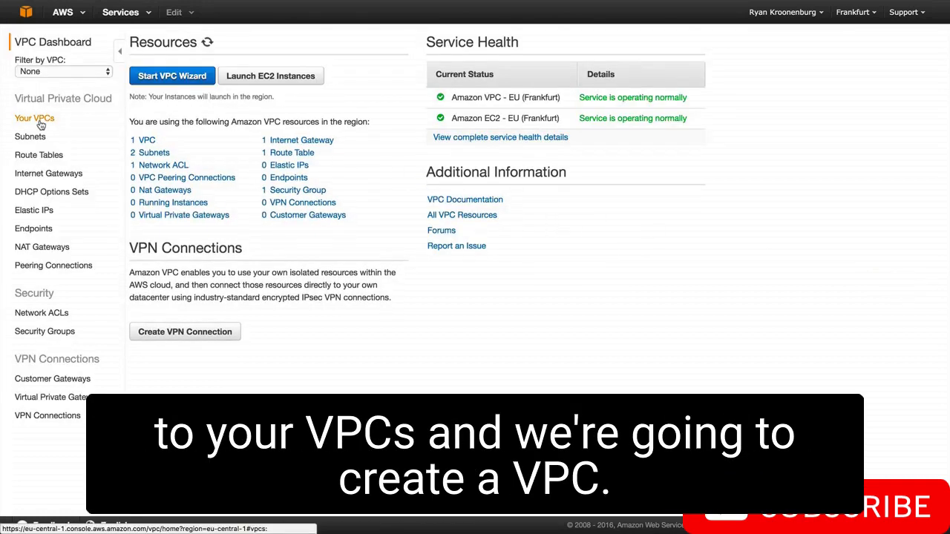
Start creating a new VPC from the list of VPCs and set its name tag to myVPC
click(41, 124)
click(161, 45)
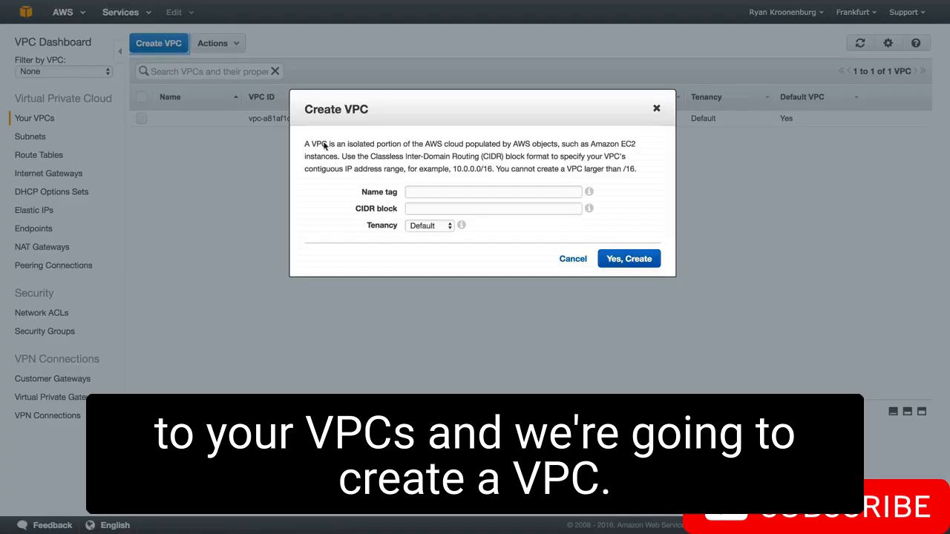
click(438, 193)
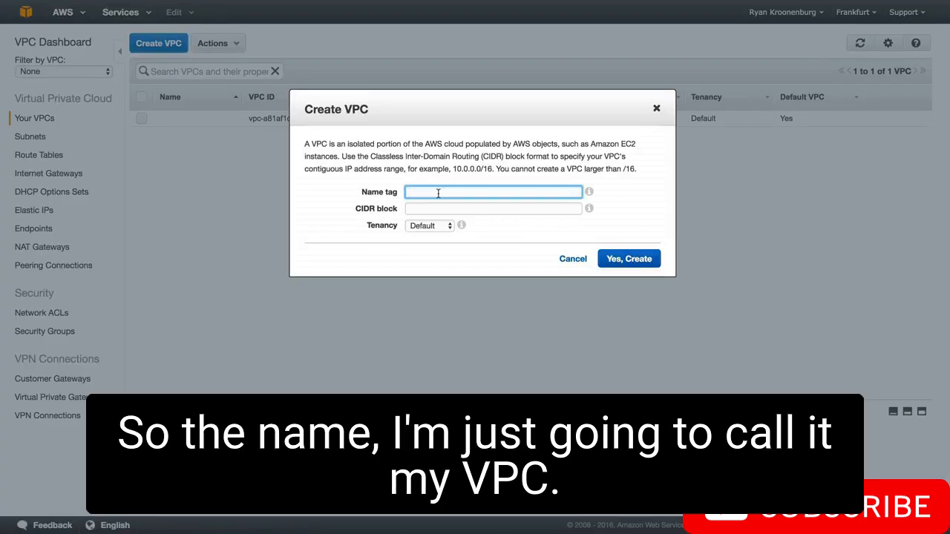
text(myVPC)
key(Tab)
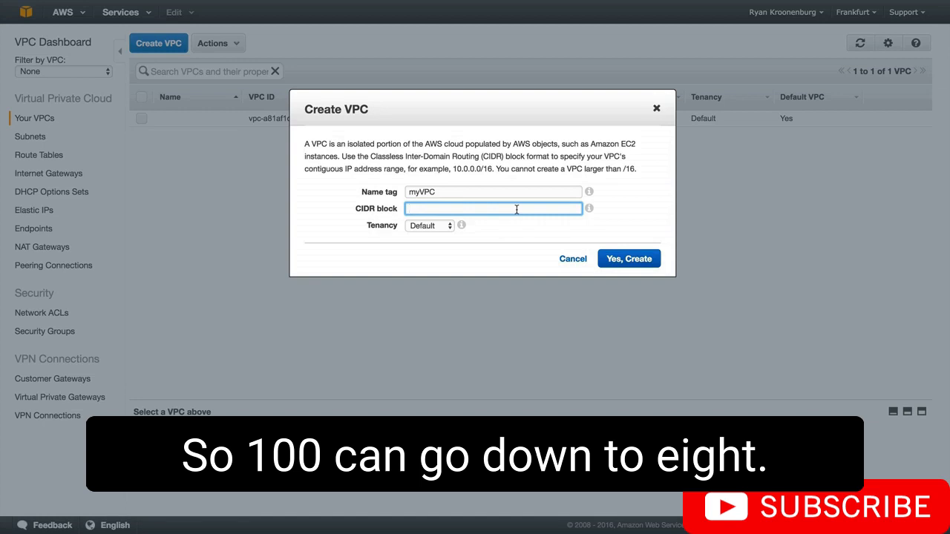
Try 10.0.0.0/8 as the new VPC's CIDR block and correct it to 10.0.0.0/16
text(10.0.0.0/8)
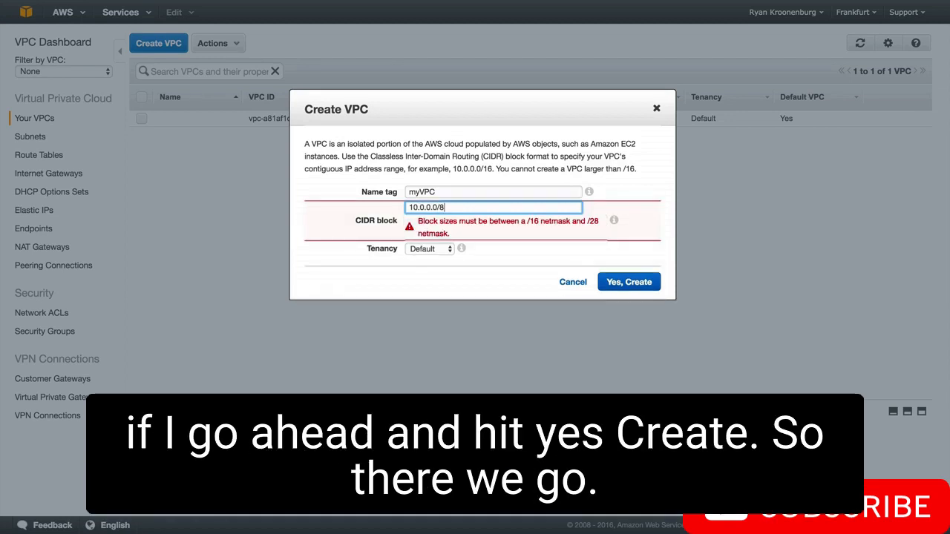
key(BackSpace)
text(16)
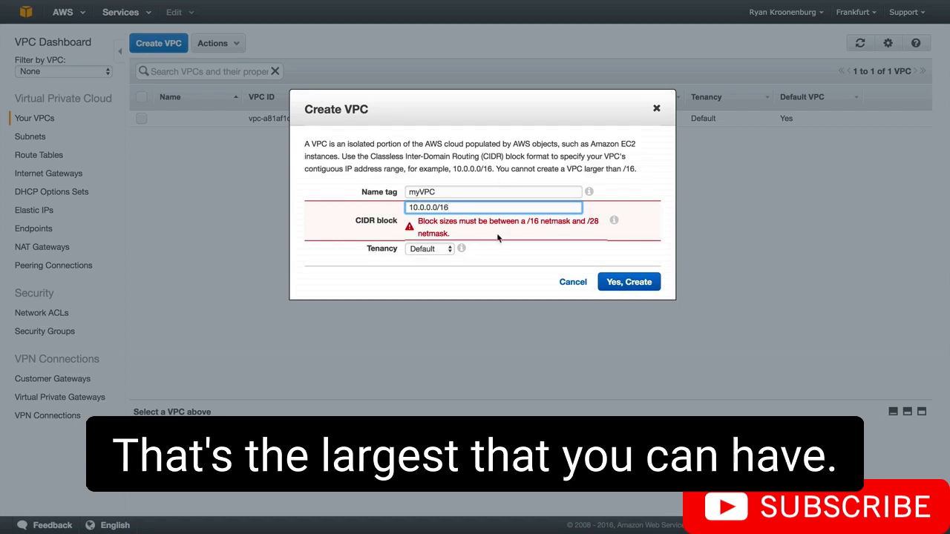
click(494, 283)
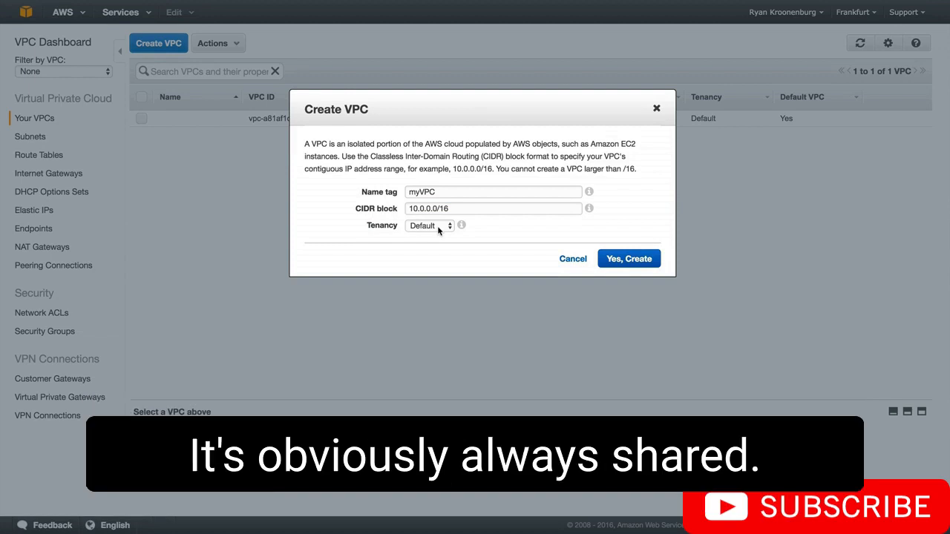
Look at the tenancy options, keep the tenancy at Default and create the VPC
click(437, 225)
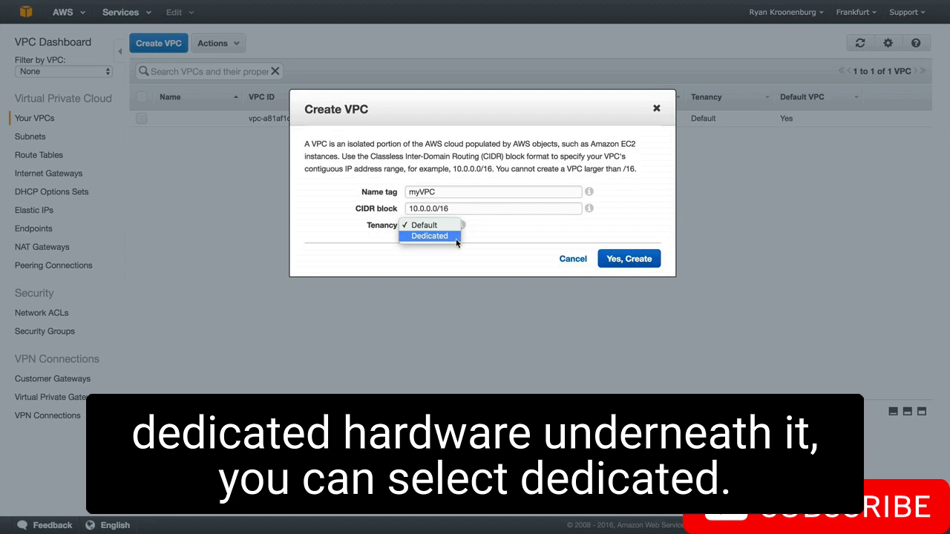
click(460, 234)
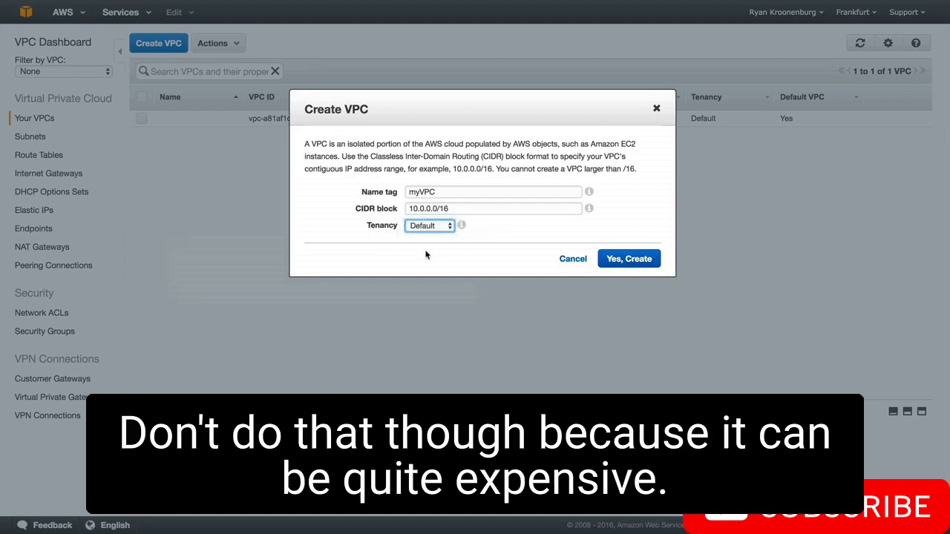
click(630, 261)
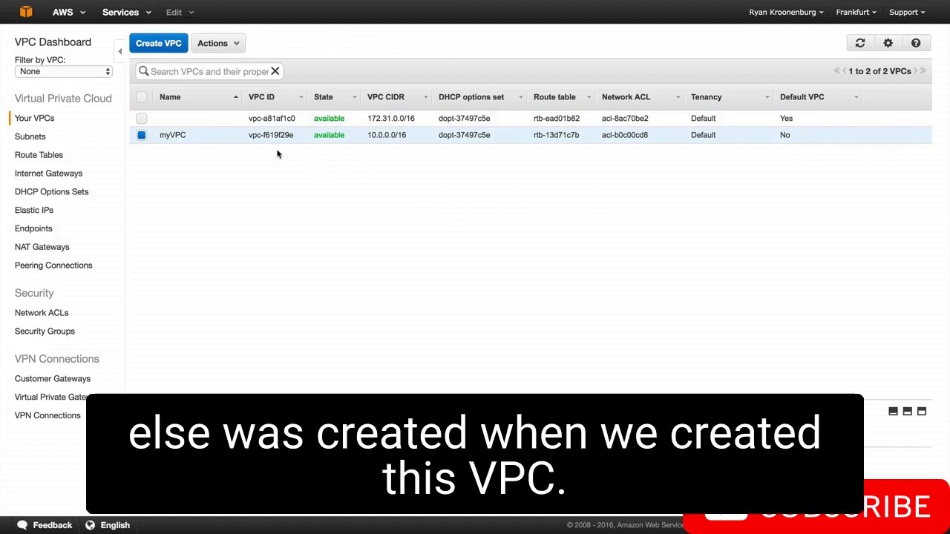
Examine the subnets, route tables, security groups and network ACLs for entries belonging to myVPC, widening the security groups' VPC column
click(33, 139)
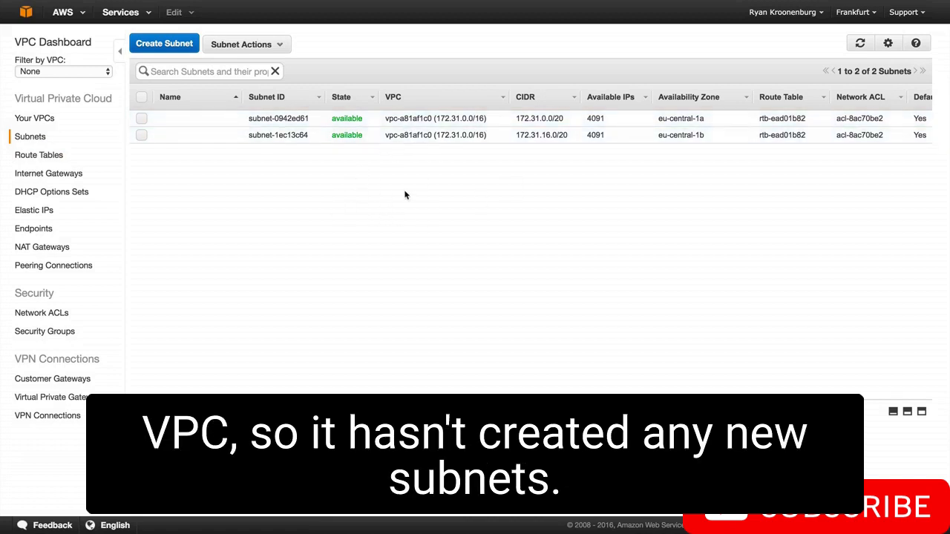
click(49, 160)
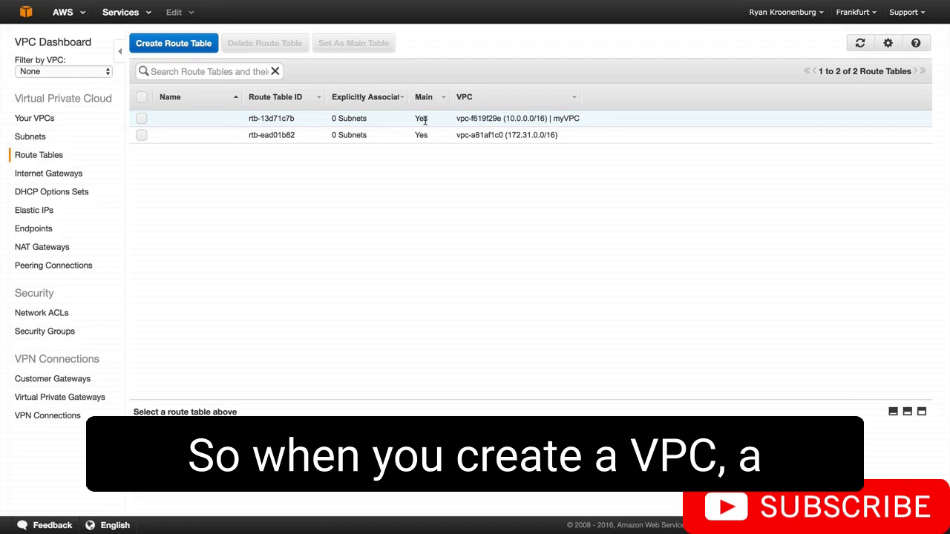
click(425, 120)
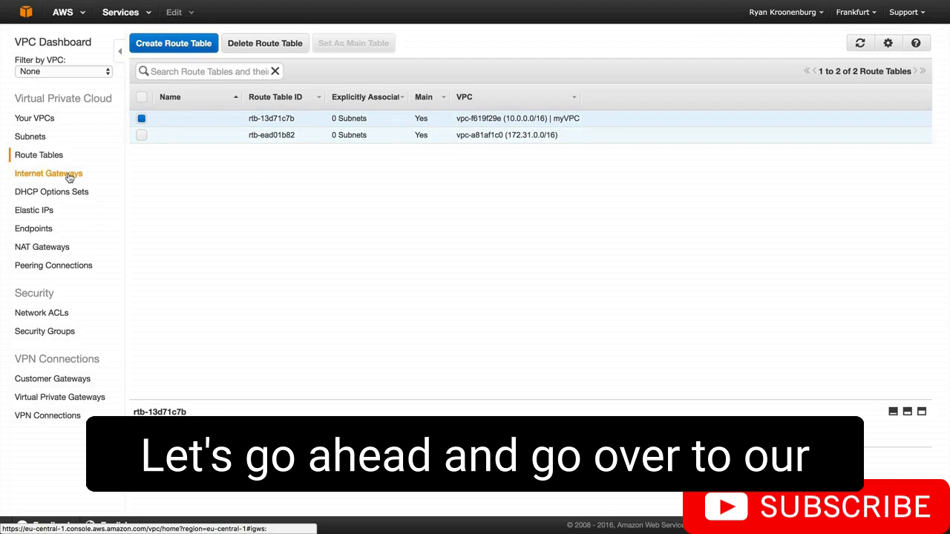
click(68, 339)
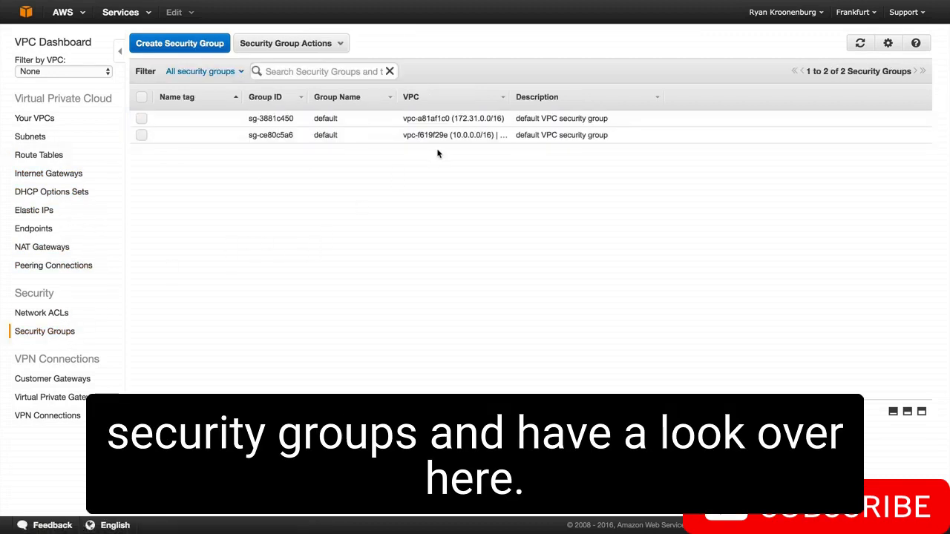
drag(513, 101, 576, 98)
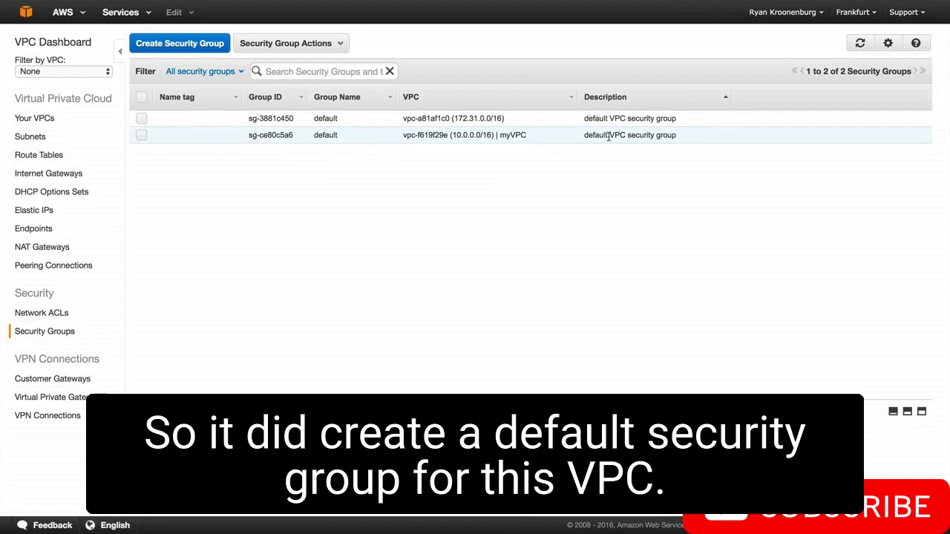
click(38, 316)
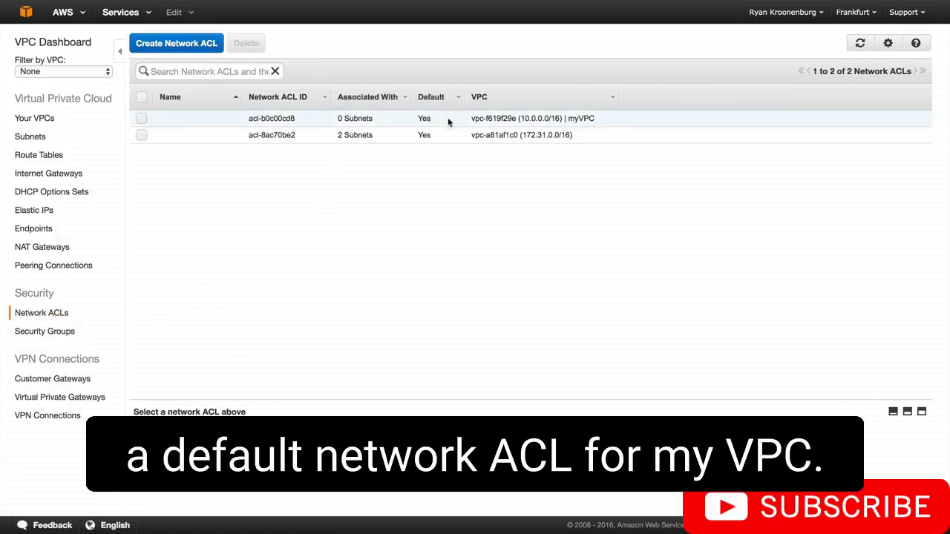
click(448, 122)
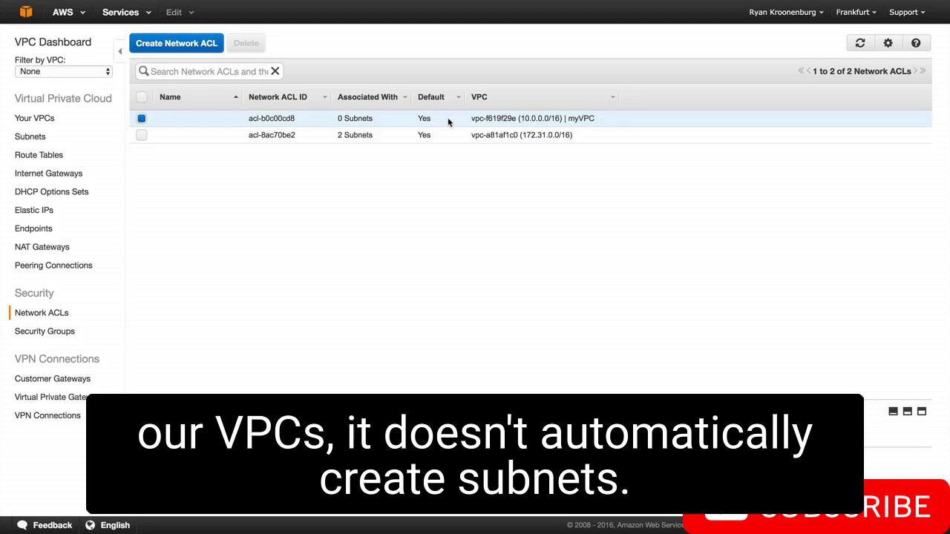
Check the internet gateways for myVPC and revisit the route tables, network ACLs and security groups
click(48, 173)
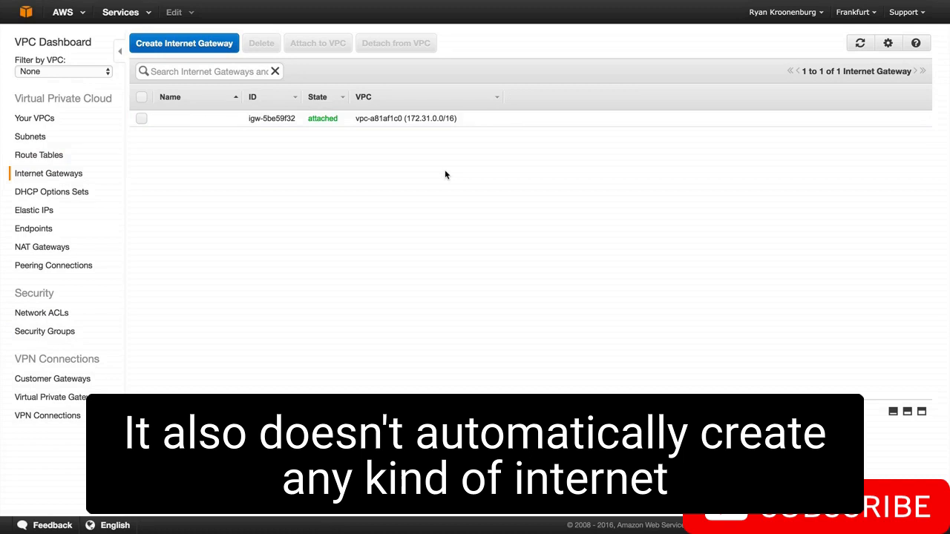
click(41, 155)
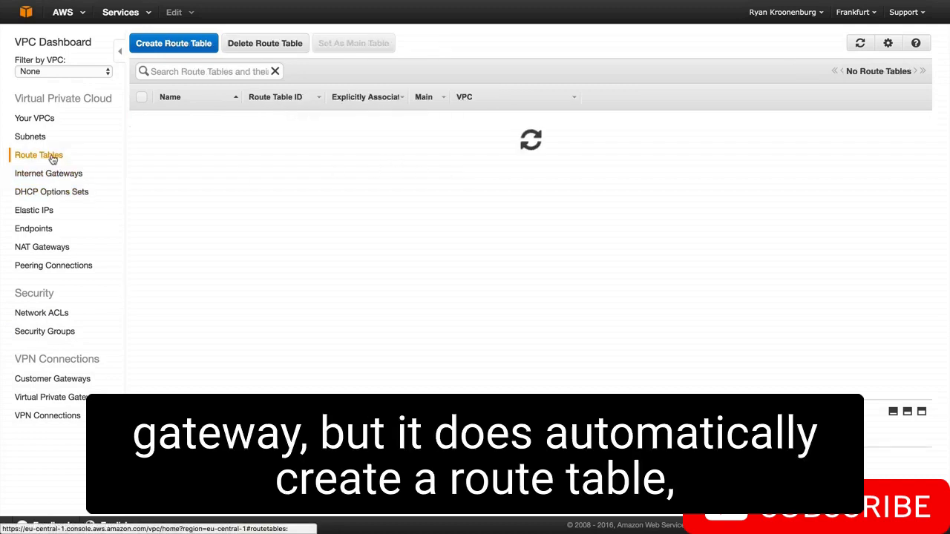
click(62, 314)
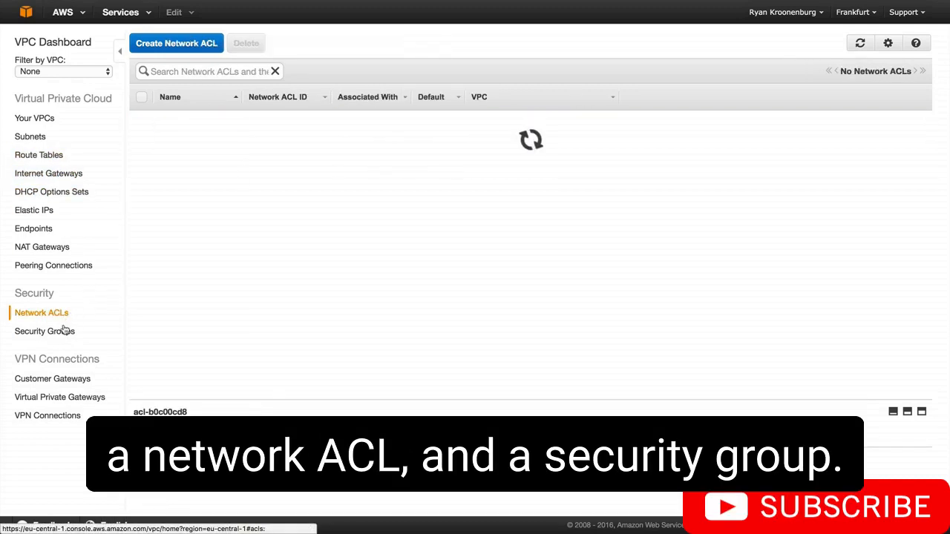
click(63, 334)
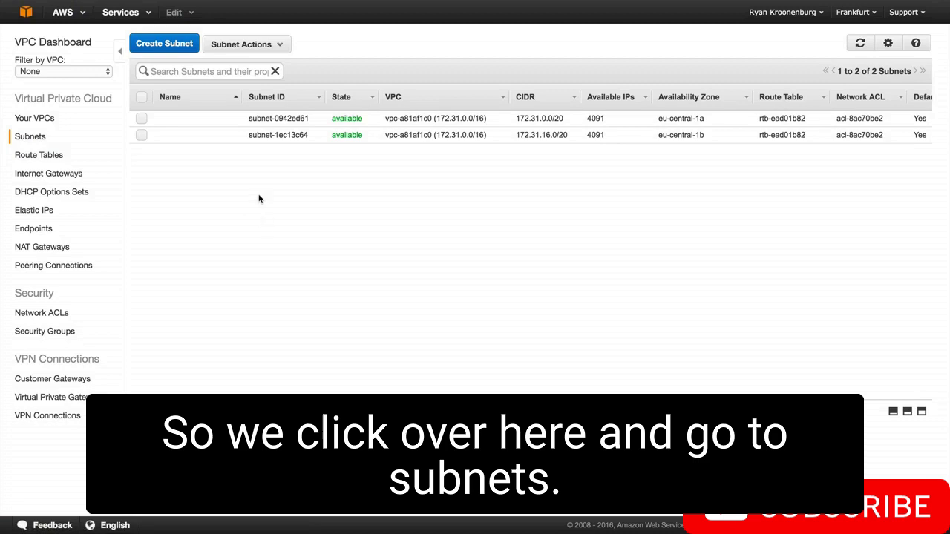
Start a new subnet in availability zone eu-central-1a with the name tag "10.0.1.0 - eu-central-1a"
click(170, 46)
click(459, 192)
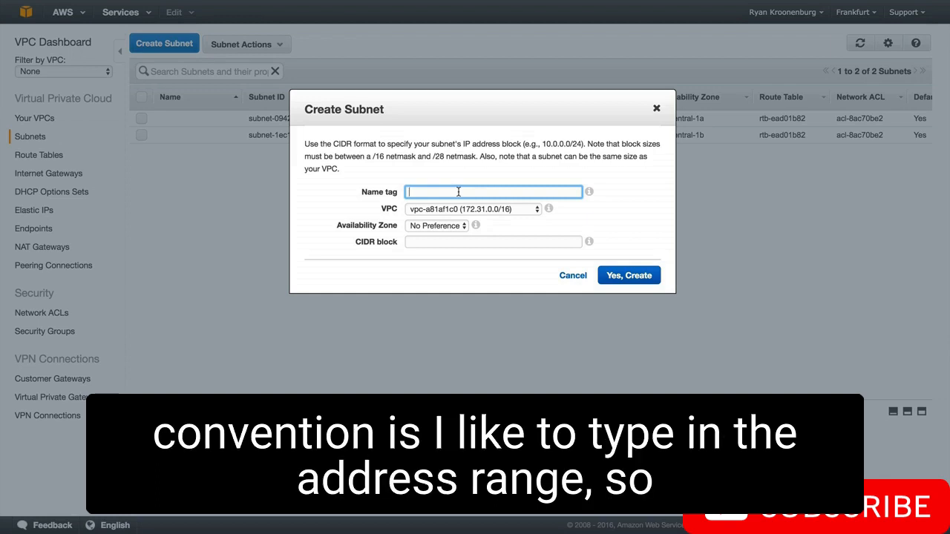
text(10.0.1.0)
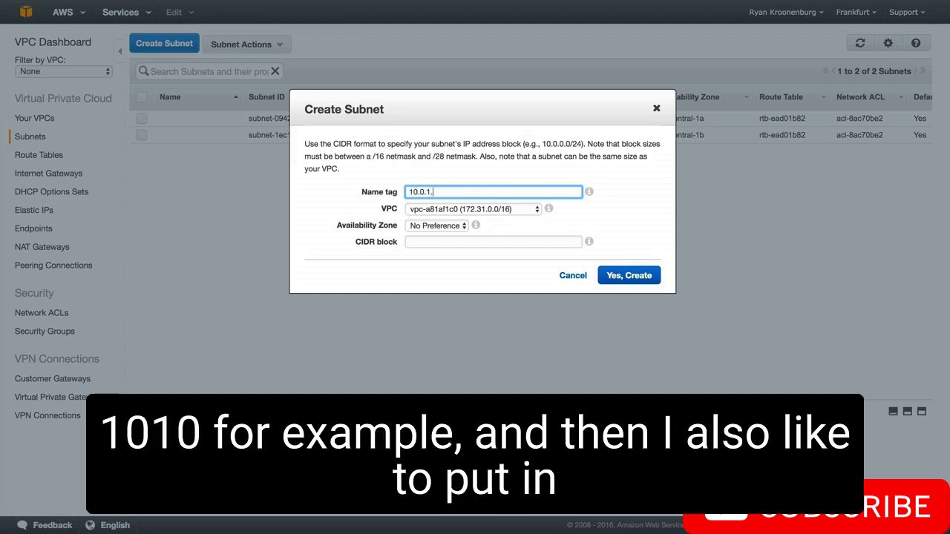
text( -)
click(433, 227)
click(437, 236)
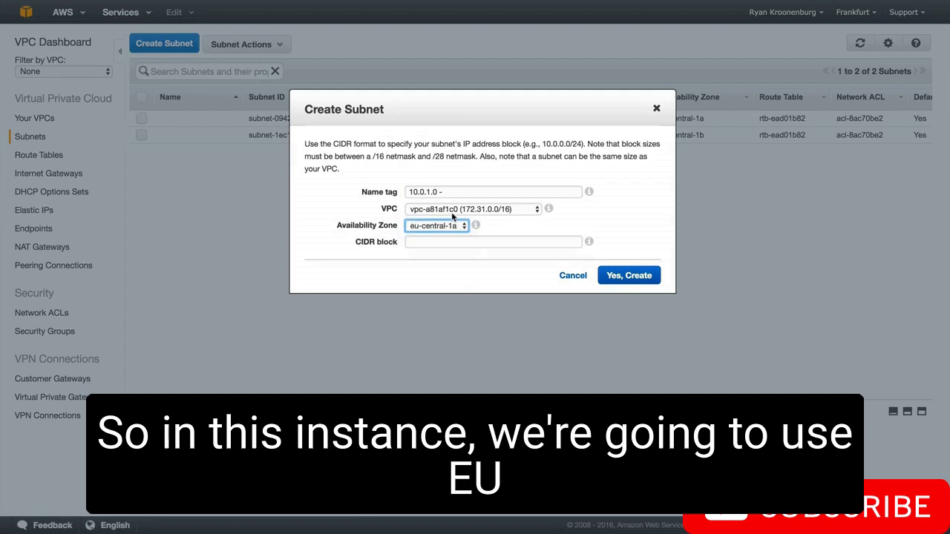
click(457, 192)
text(e)
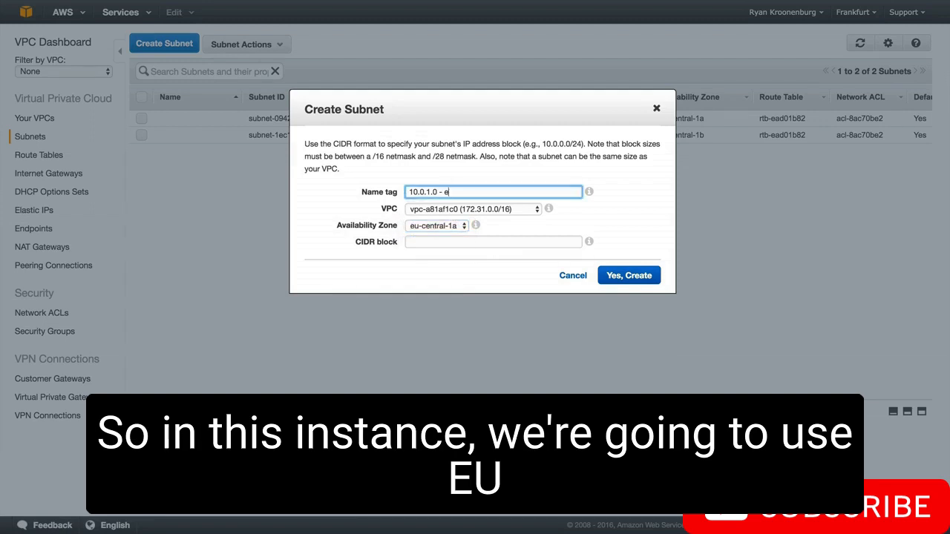
text(u-cen)
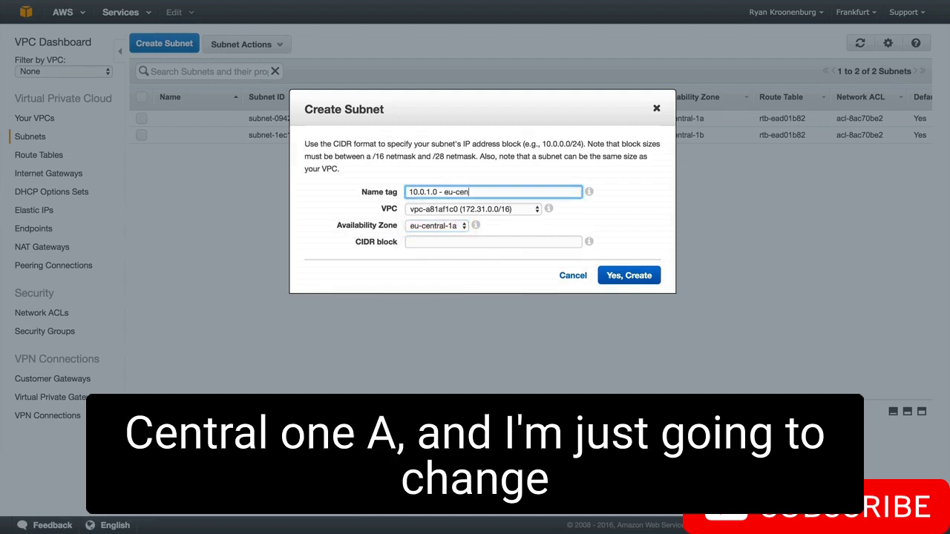
text(tral-1a)
Assign the new subnet to myVPC, set its CIDR block to 10.0.1.0/24 and create it
click(456, 210)
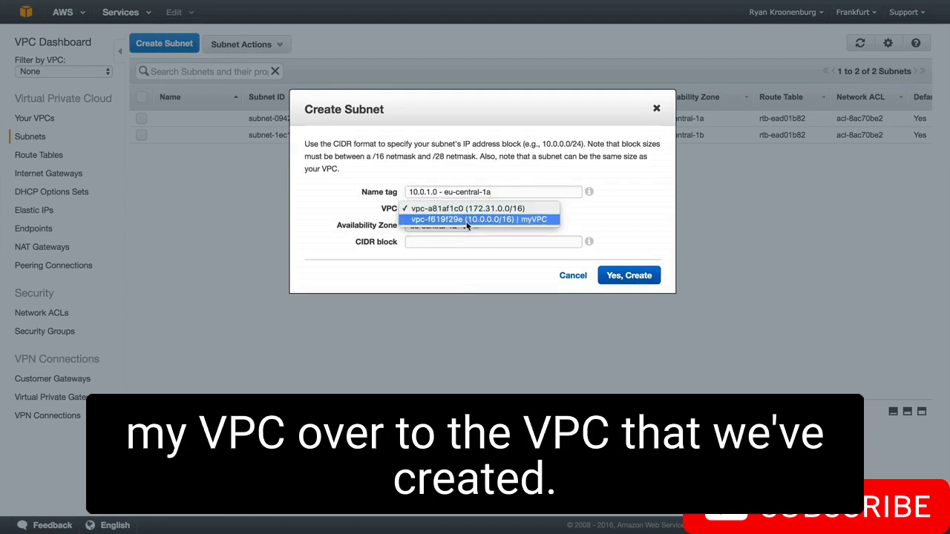
click(524, 219)
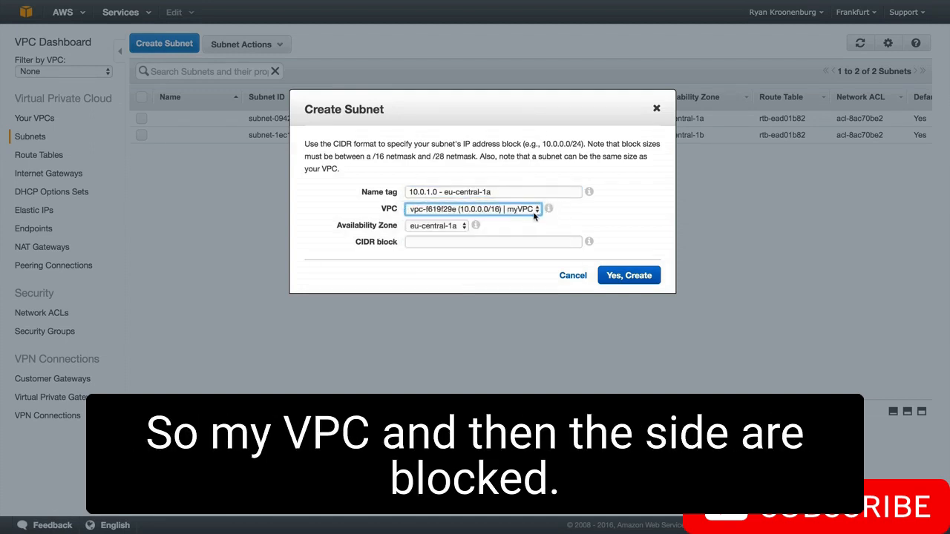
click(418, 242)
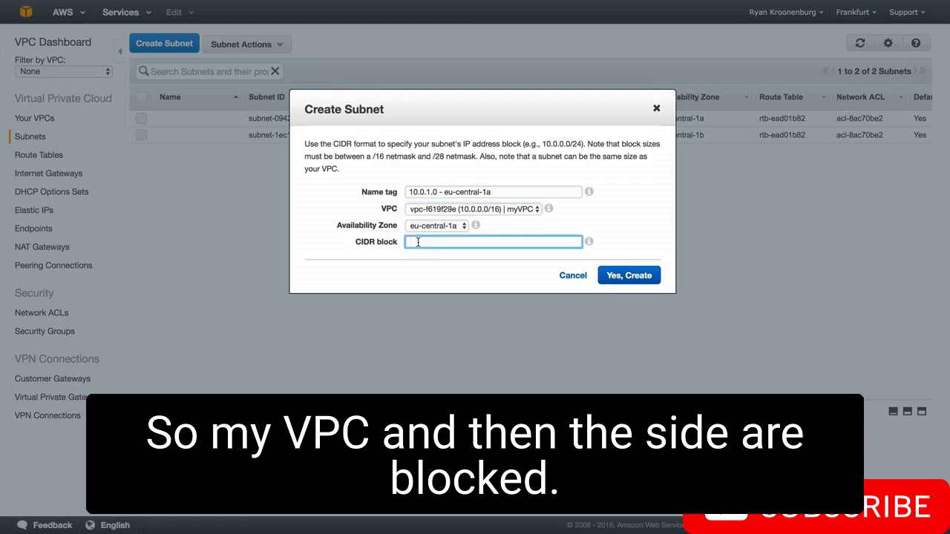
text(1)
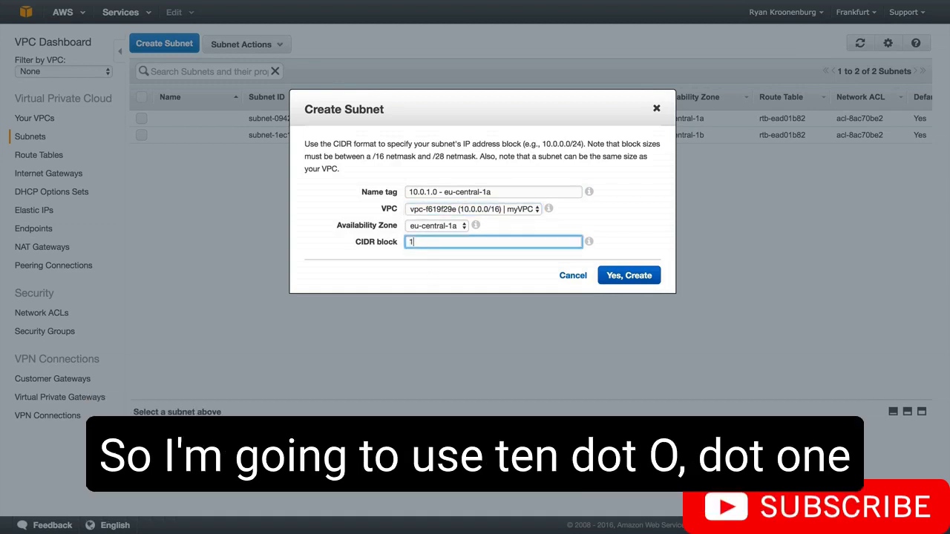
text(0.0.1.0/24)
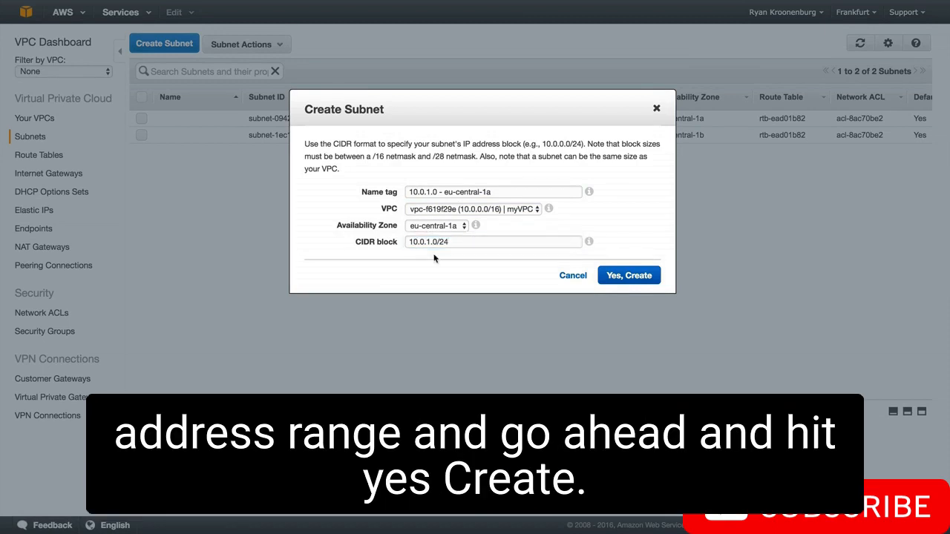
click(629, 276)
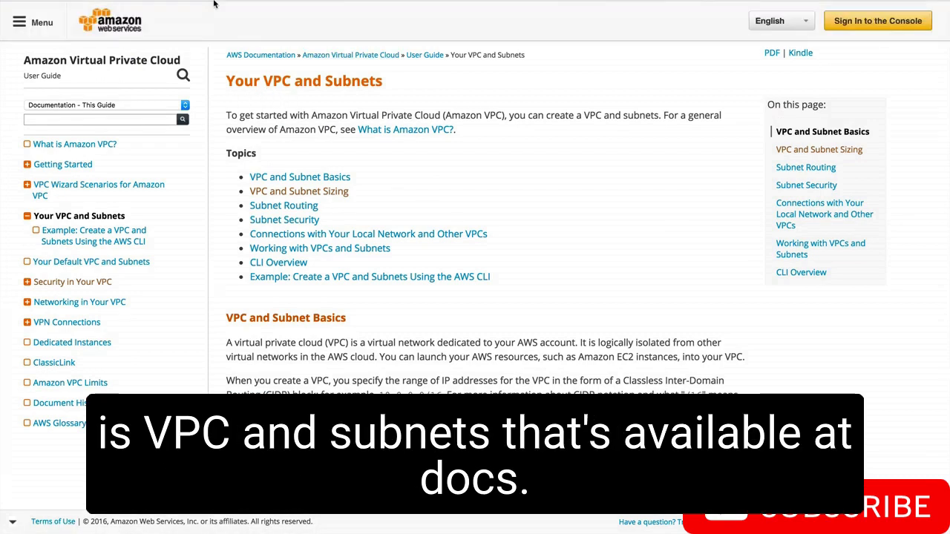
Read the VPC and Subnet Sizing section of the AWS "Your VPC and Subnets" documentation for address ranges and reserved addresses
mouse_move(213, 4)
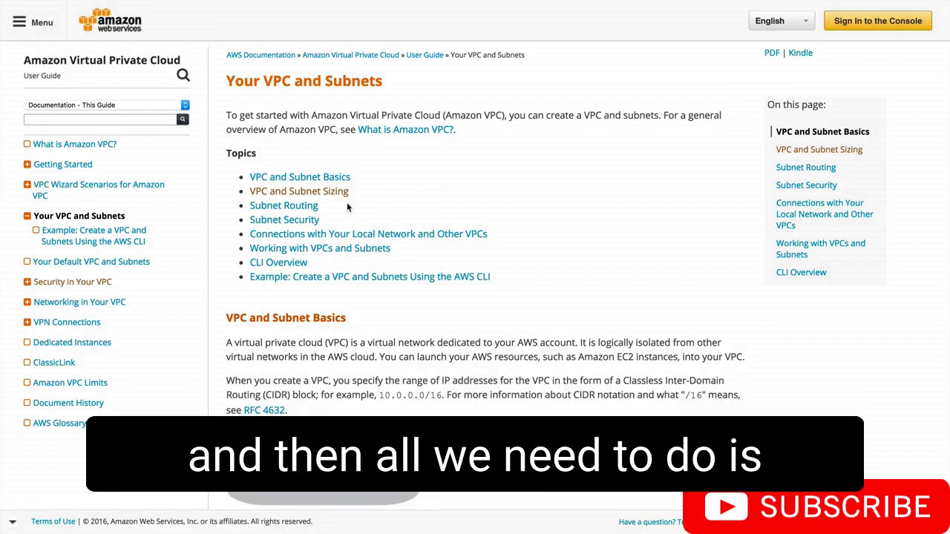
click(334, 192)
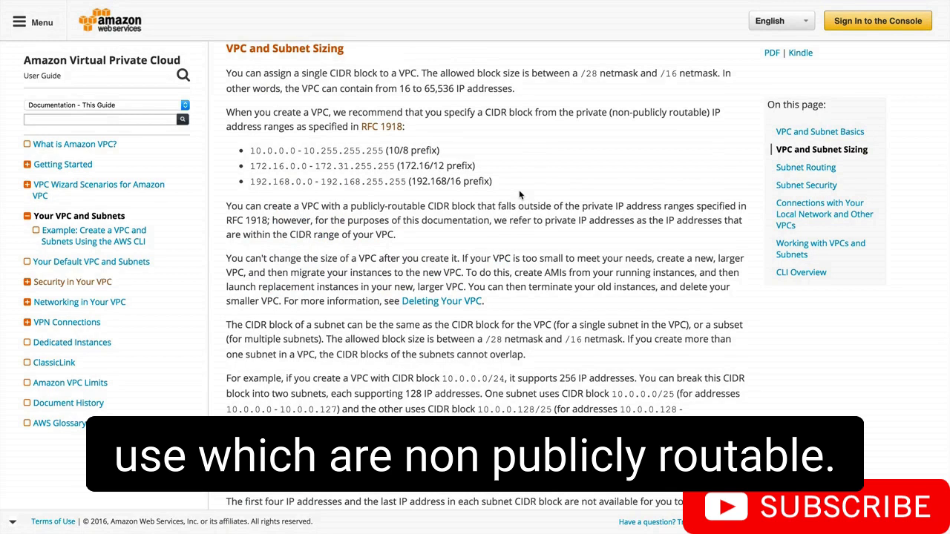
scroll(520, 194, down, 5)
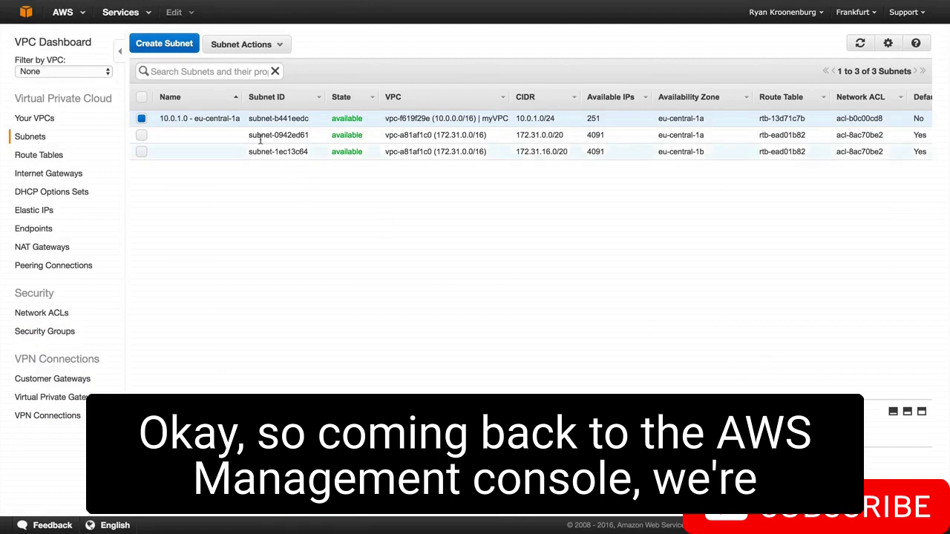
Start a second subnet in myVPC, in availability zone eu-central-1b, with the name tag "10.0.2.0 - eu-central-1b"
click(168, 44)
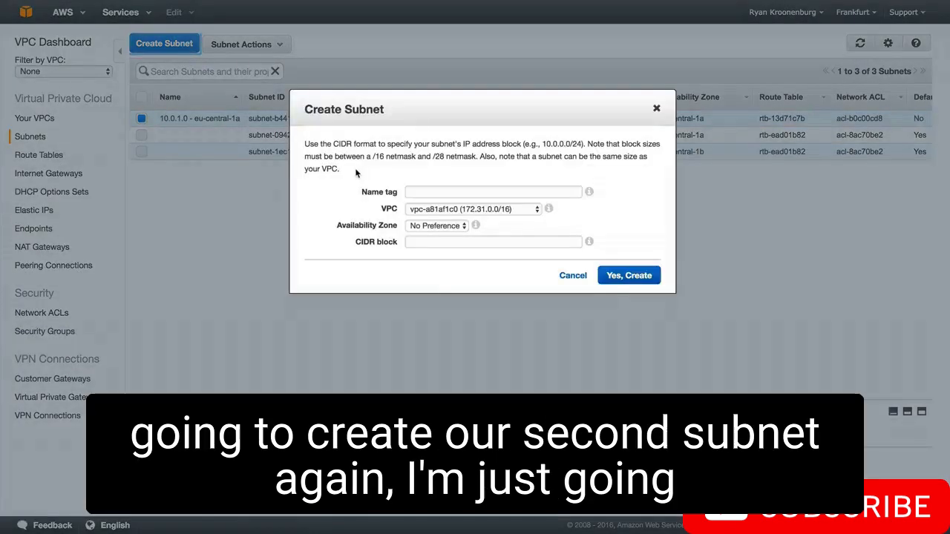
click(435, 210)
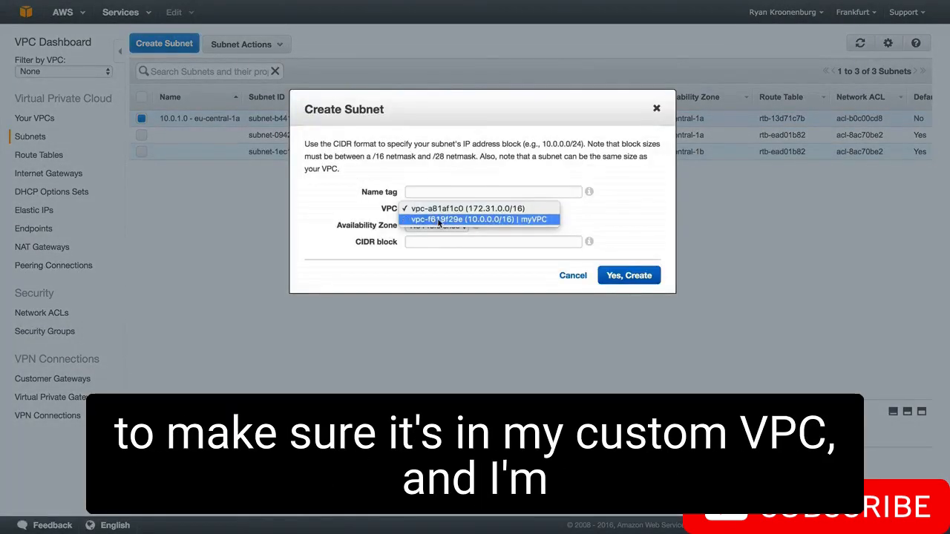
click(439, 221)
click(430, 192)
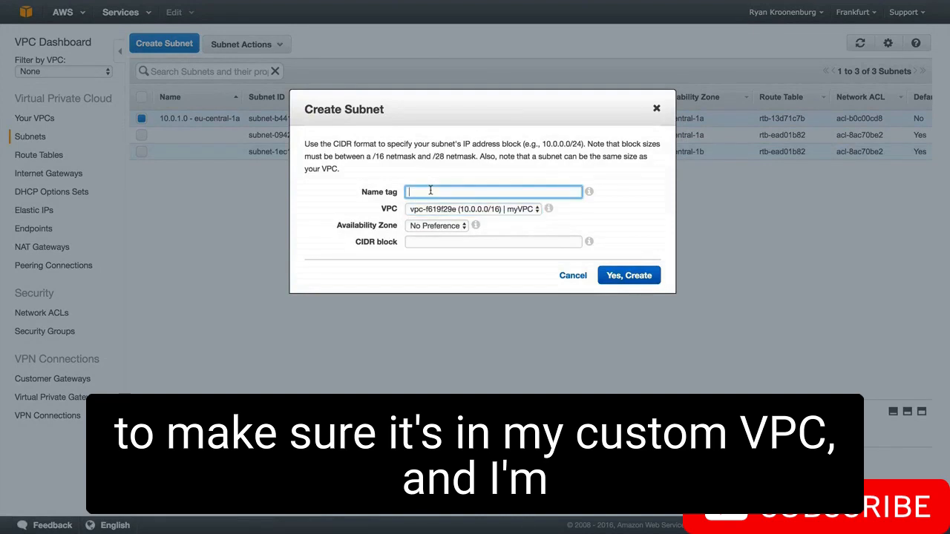
text(10.0)
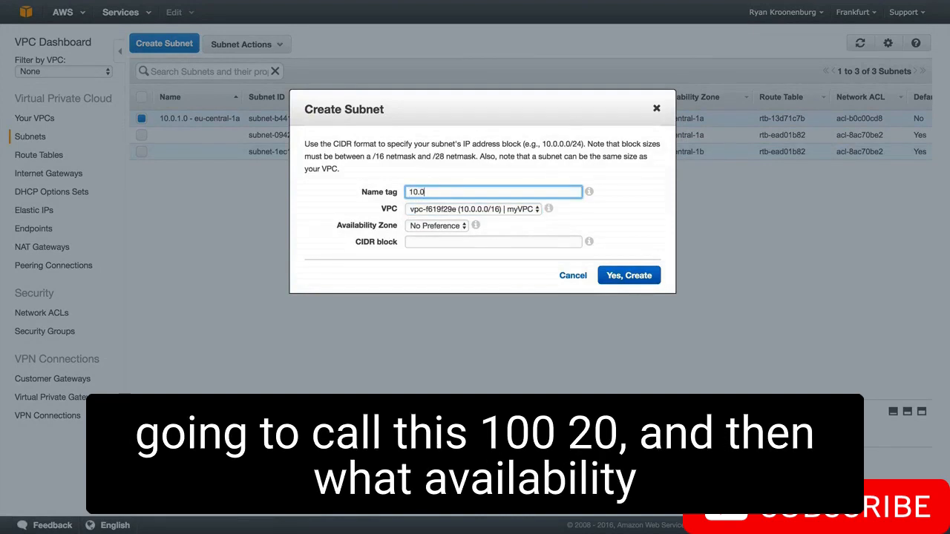
text(.2.0 -)
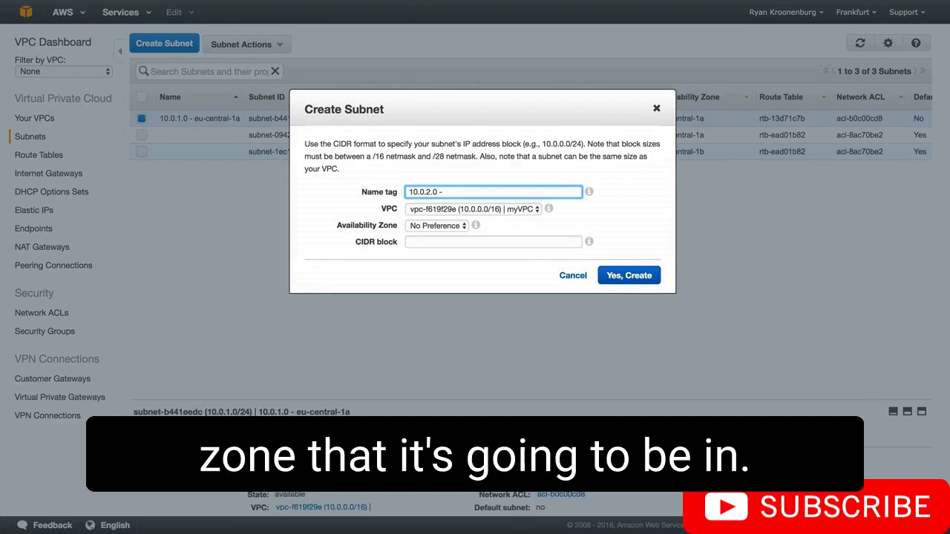
click(431, 231)
click(433, 231)
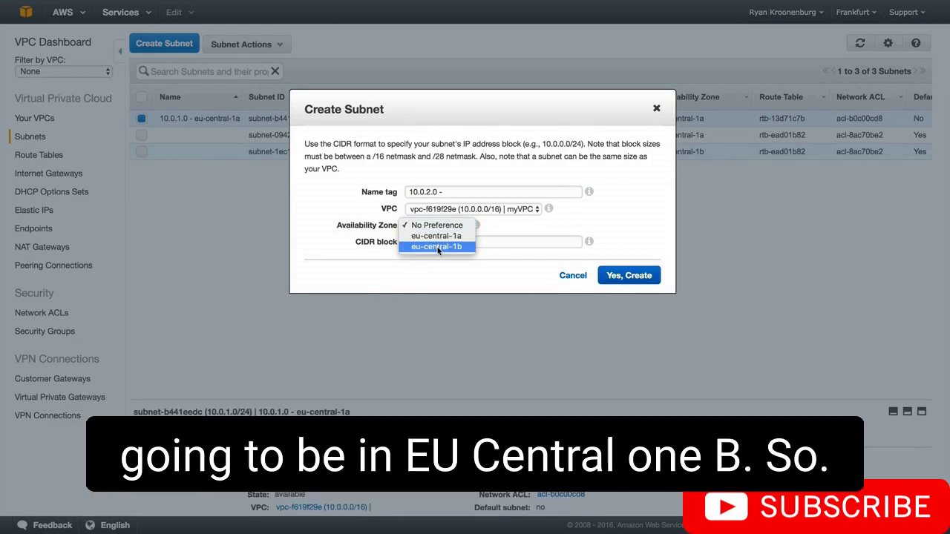
click(434, 246)
click(455, 192)
text(e)
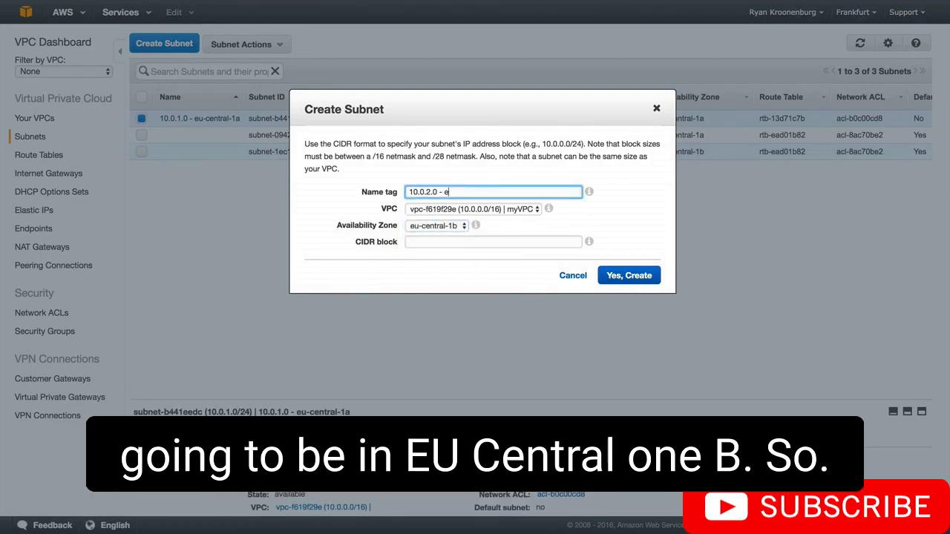
text(u-central-1b)
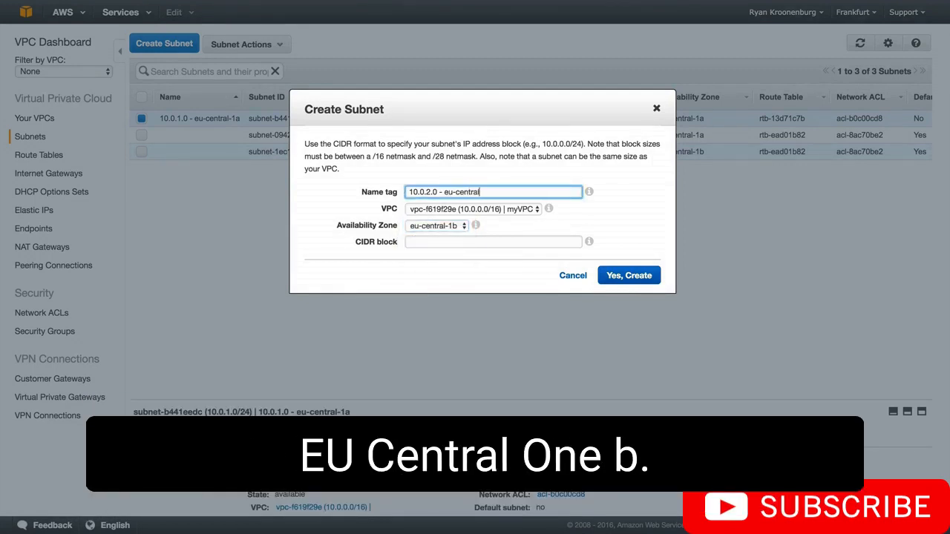
Set the second subnet's CIDR block to 10.0.2.0/24 and create the subnet
key(Tab)
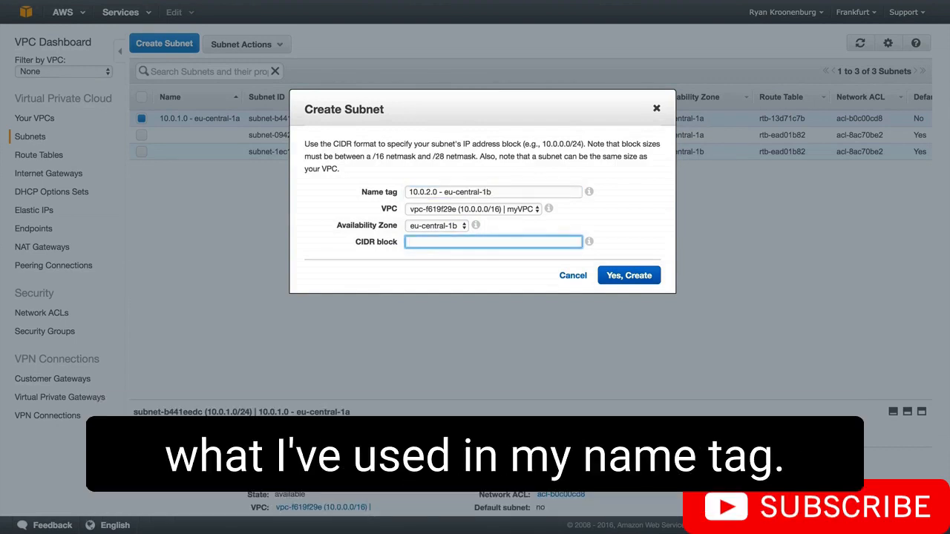
text(10)
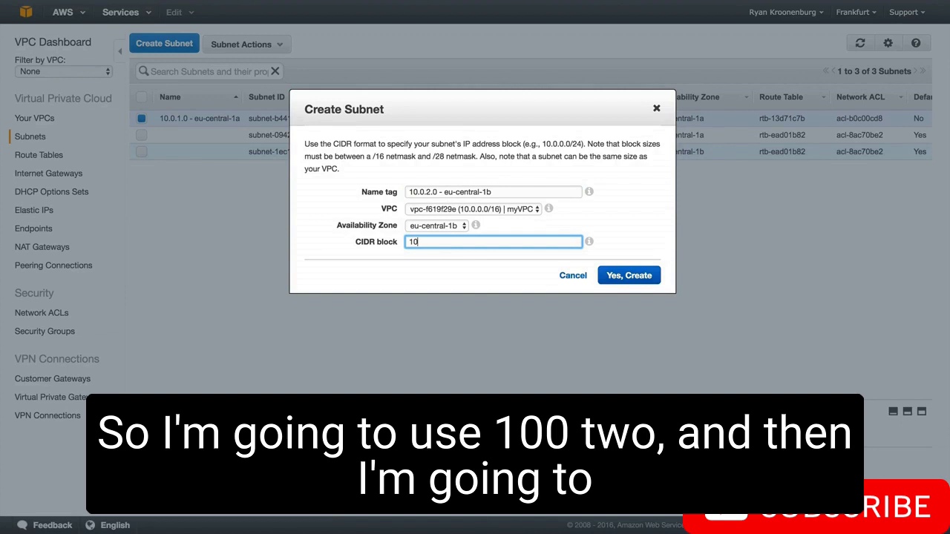
text(.0.2.-)
text(0/24)
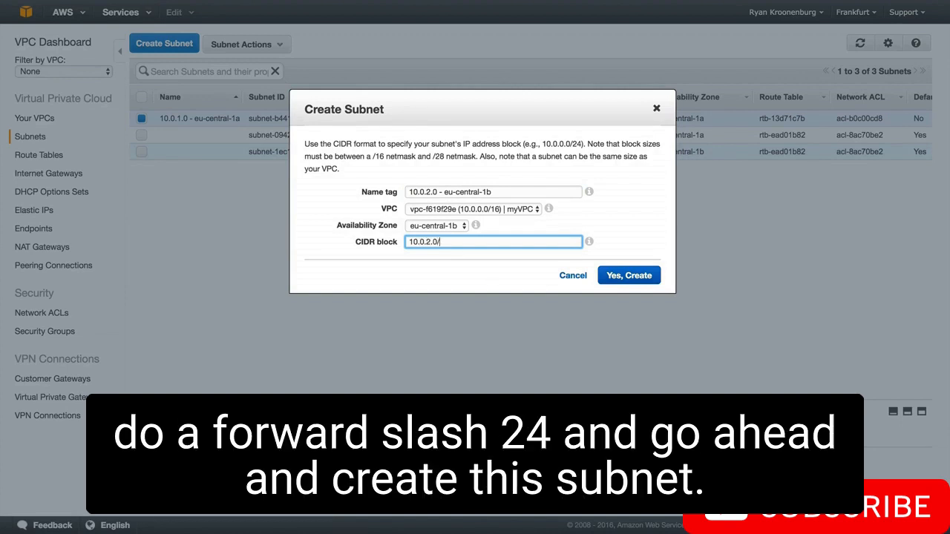
click(627, 277)
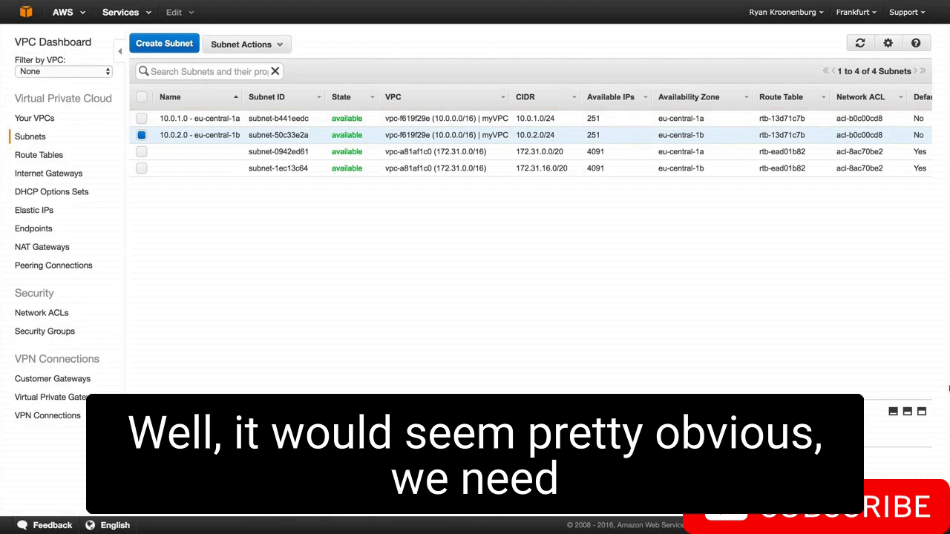
Create an internet gateway named myIGW and attach it to myVPC
click(59, 177)
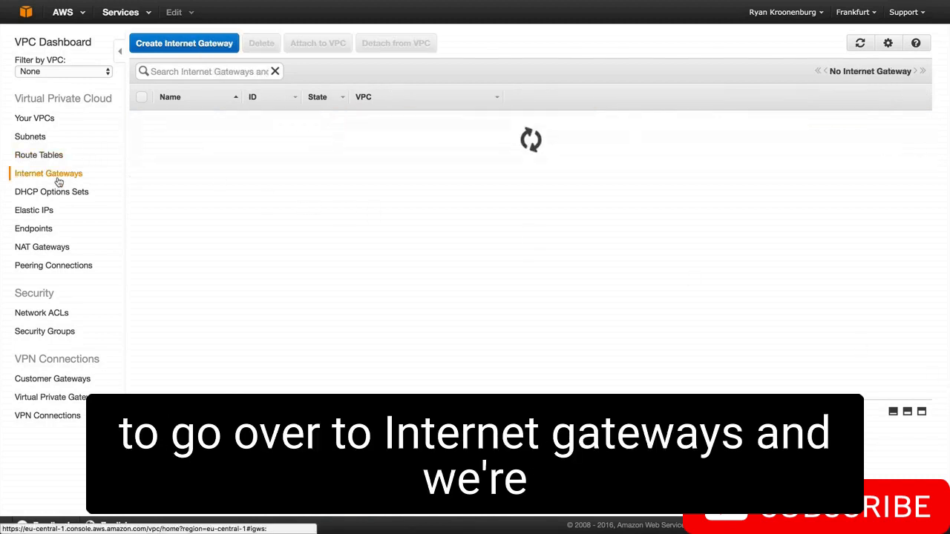
click(204, 42)
click(443, 170)
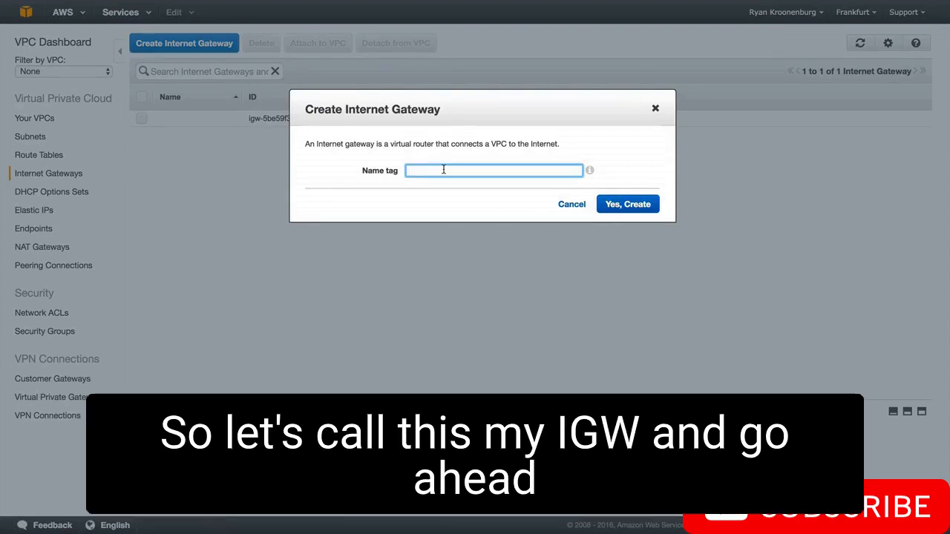
text(myIGW)
click(628, 204)
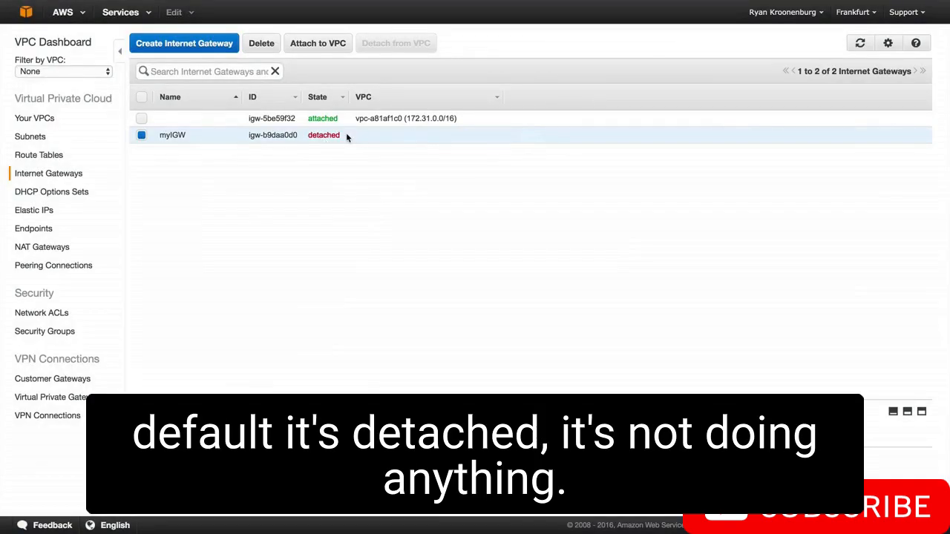
click(314, 45)
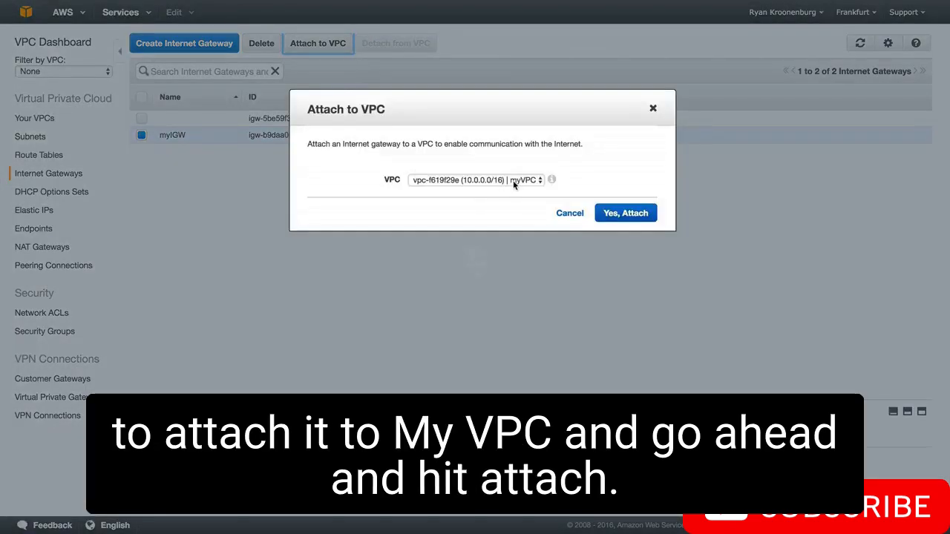
click(637, 216)
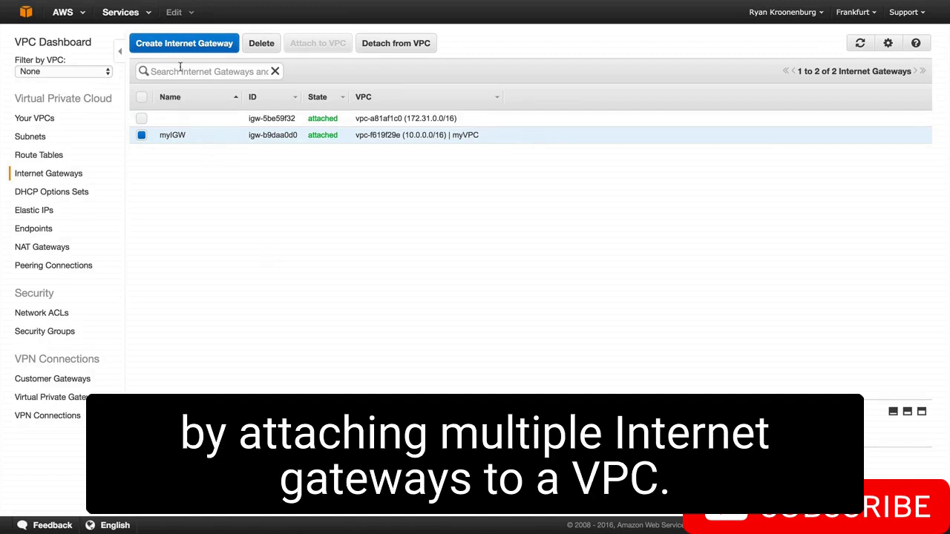
Create a second internet gateway named myIGW2
click(184, 44)
click(417, 171)
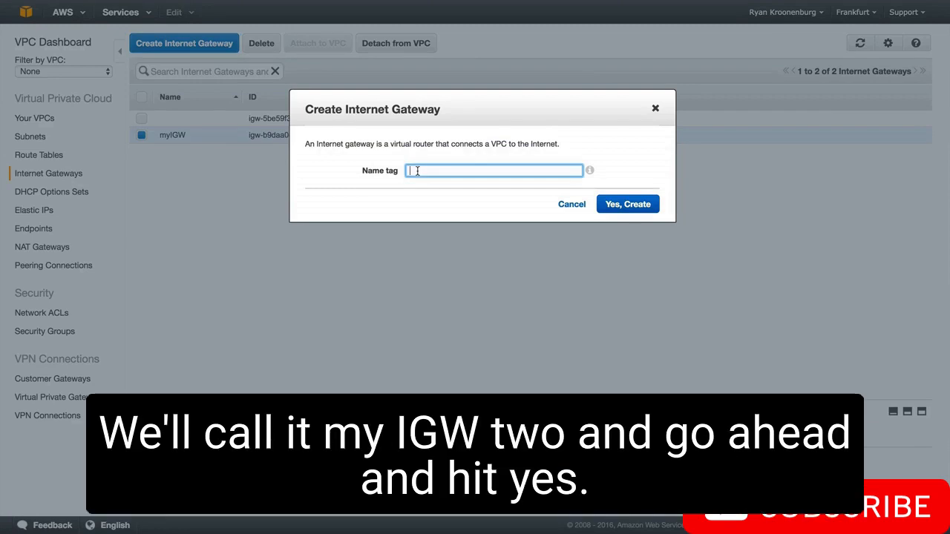
text(myIGW2)
click(636, 211)
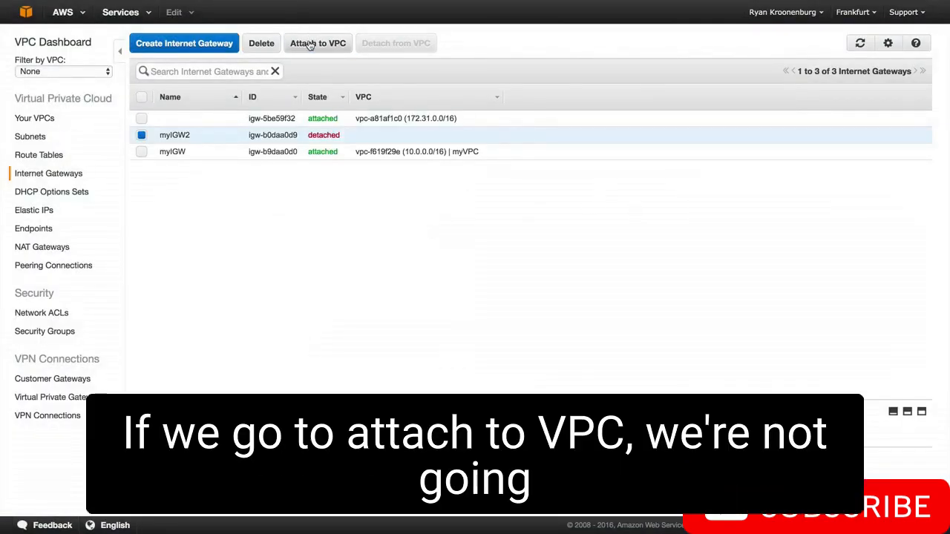
Try to attach myIGW2 to a VPC, cancel the attachment and delete the myIGW2 gateway
click(310, 43)
click(418, 181)
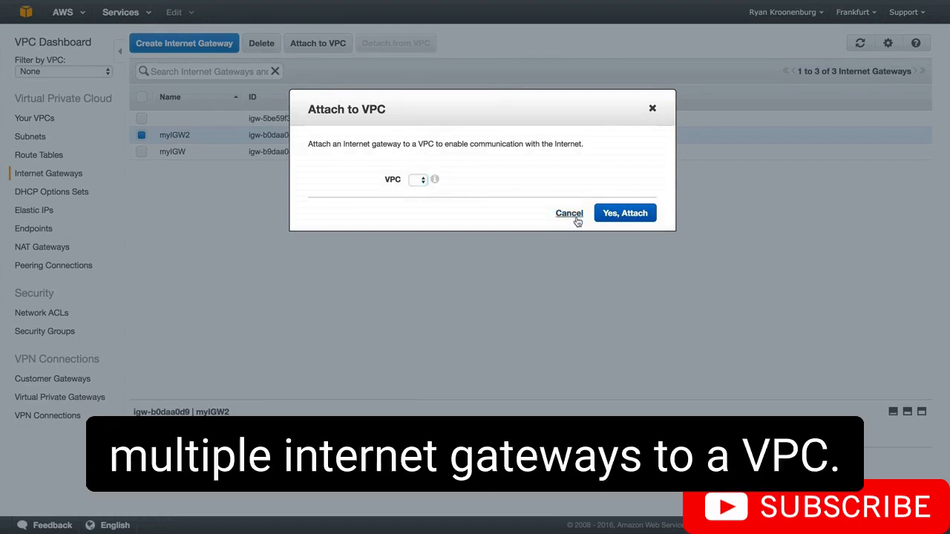
click(577, 219)
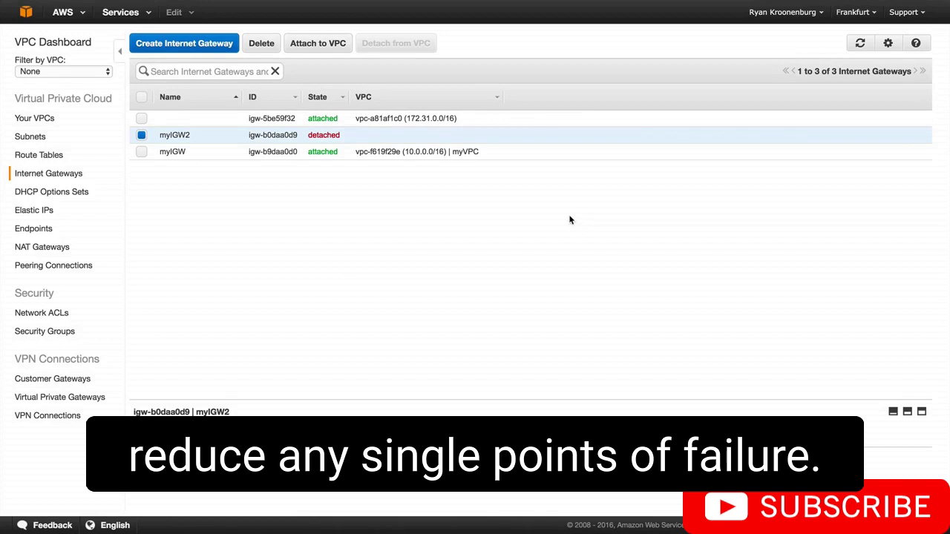
click(265, 44)
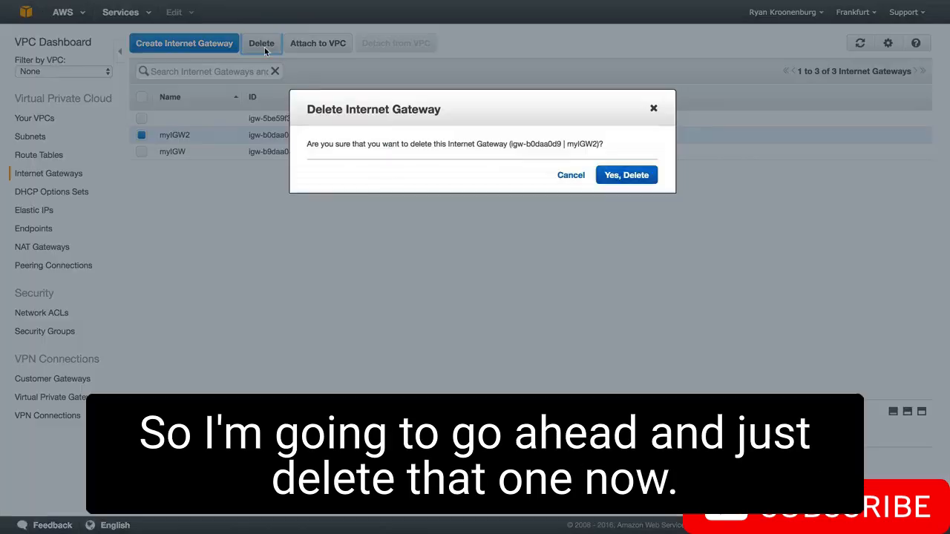
click(620, 176)
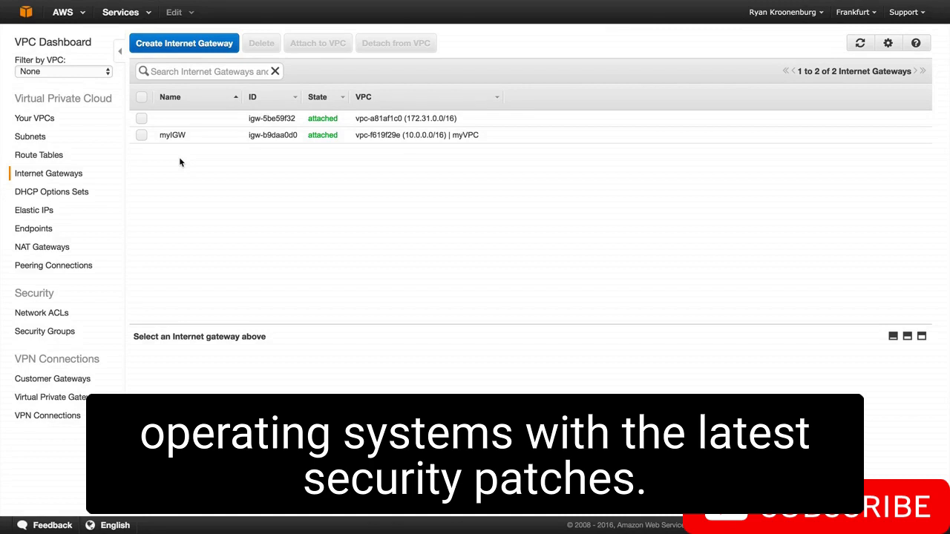
Examine the routes of myVPC's main route table, enlarging the details pane
click(53, 155)
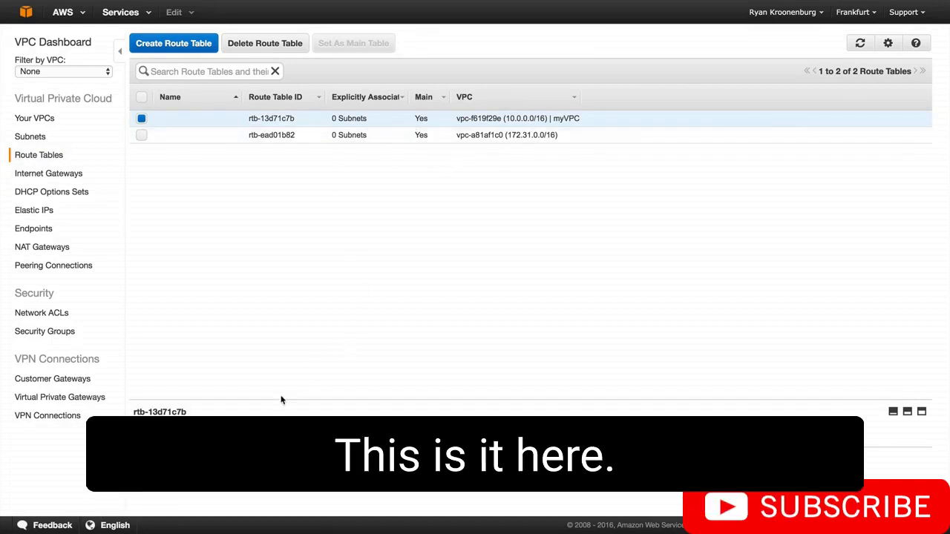
click(909, 413)
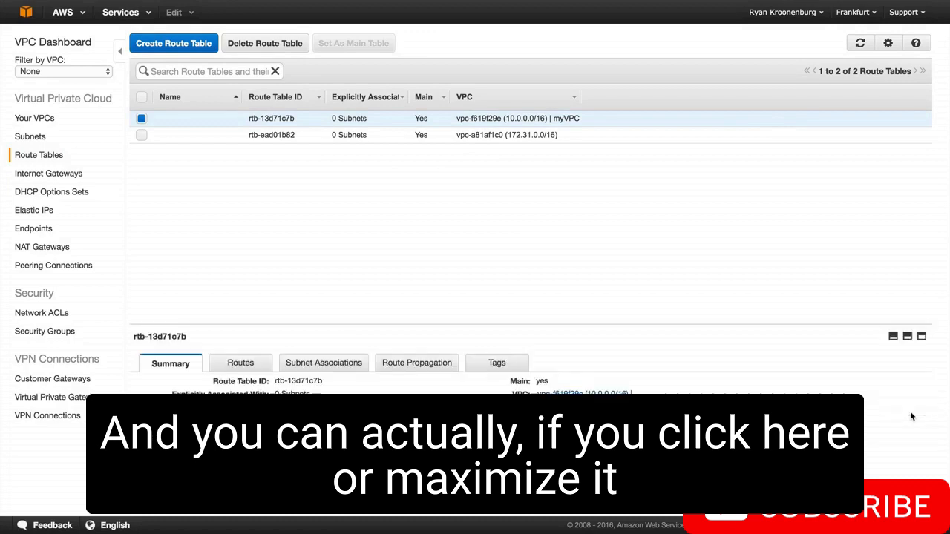
click(236, 369)
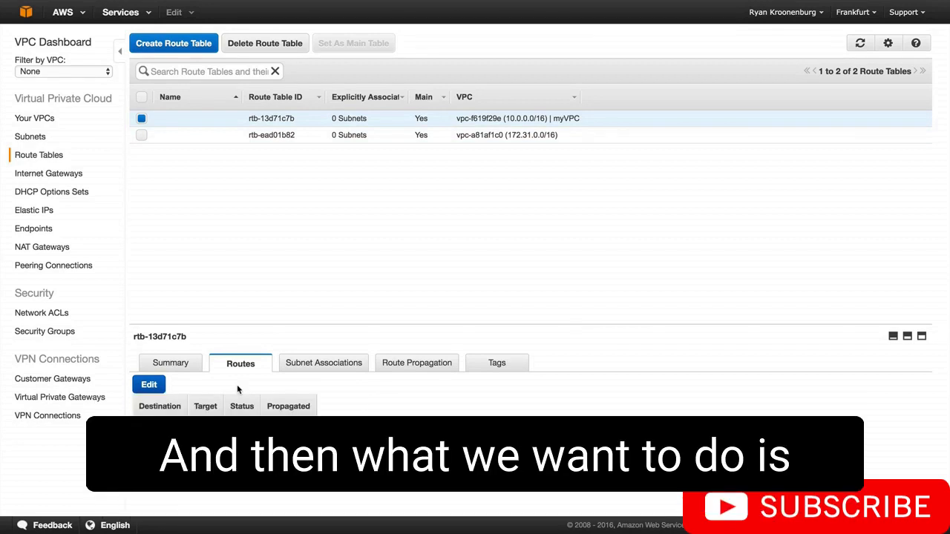
Create a route table named myPublicRoute in myVPC
click(177, 50)
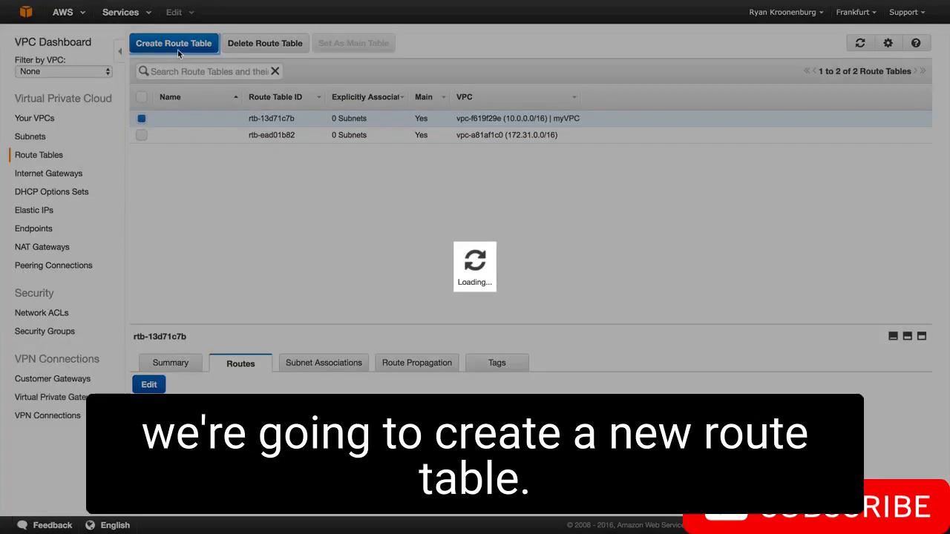
click(419, 175)
text(myPublic)
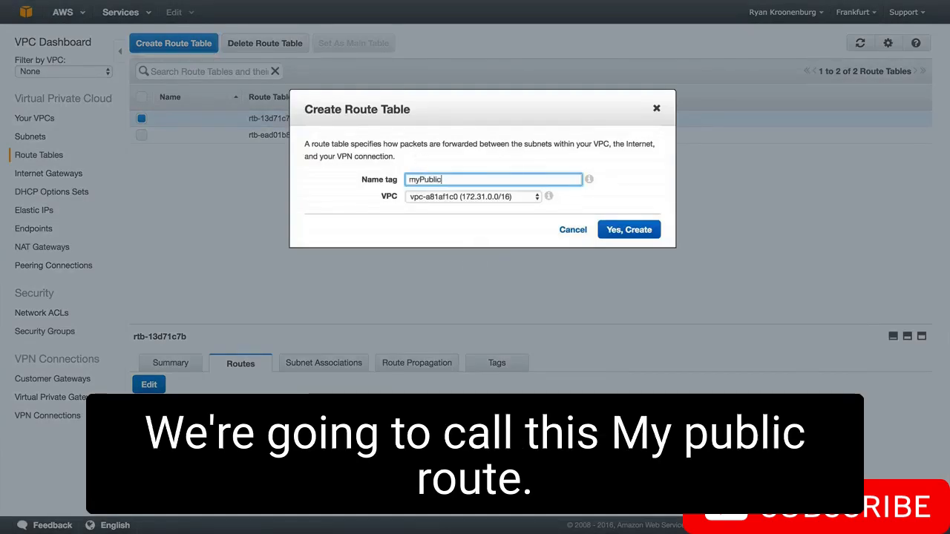
text(Route)
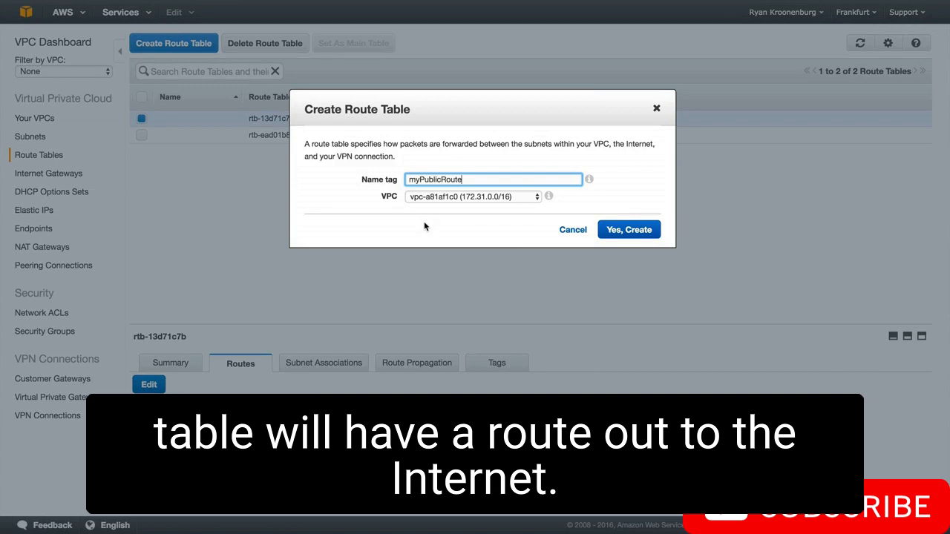
click(461, 197)
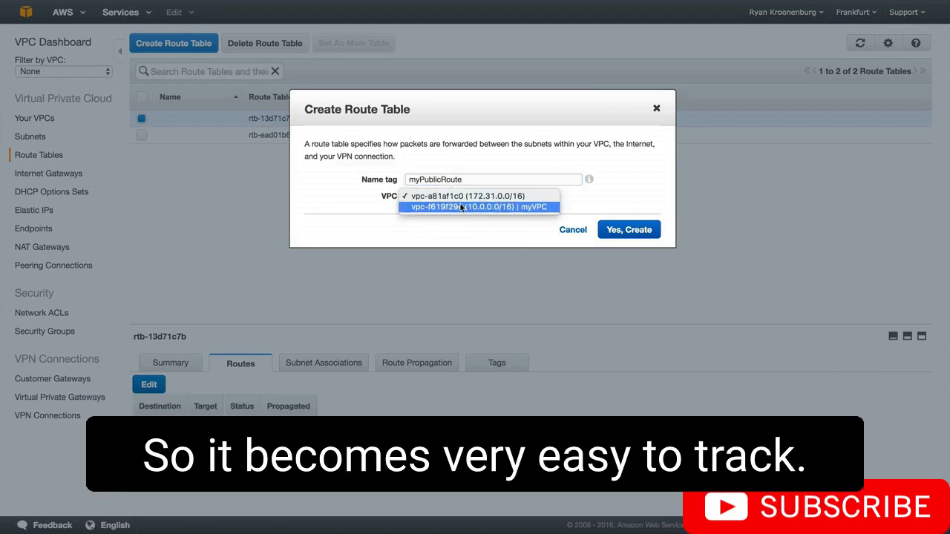
click(462, 207)
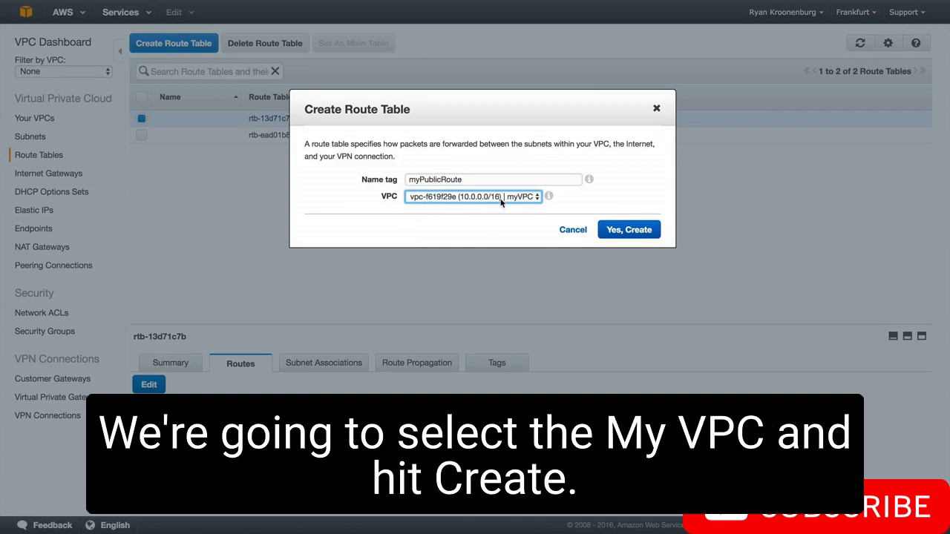
click(643, 231)
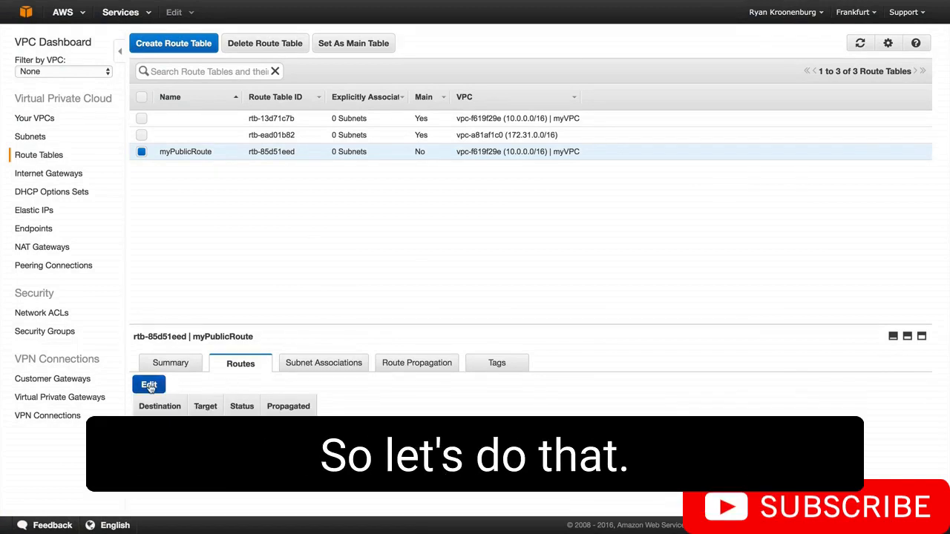
Add a route to the internet gateway in myPublicRoute and associate the 10.0.1.0 - eu-central-1a subnet with this route table
click(150, 386)
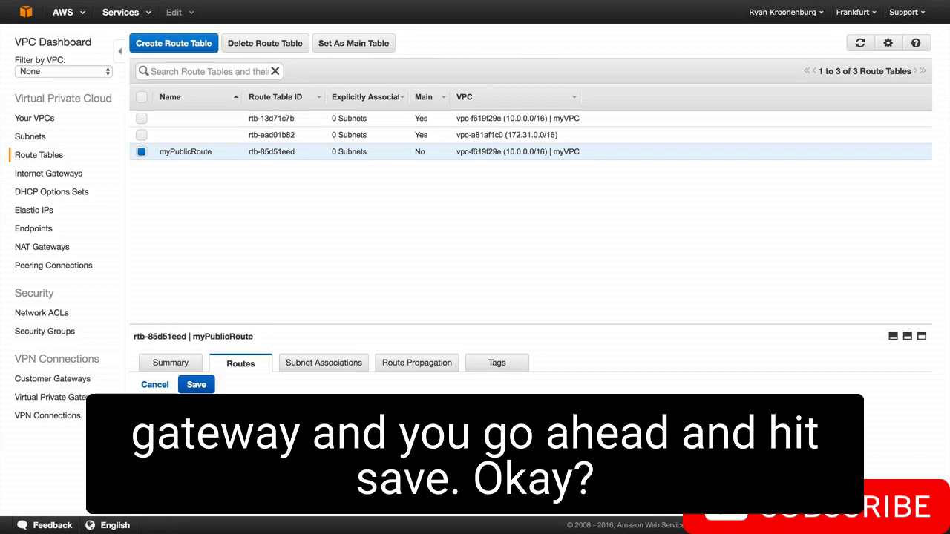
click(189, 388)
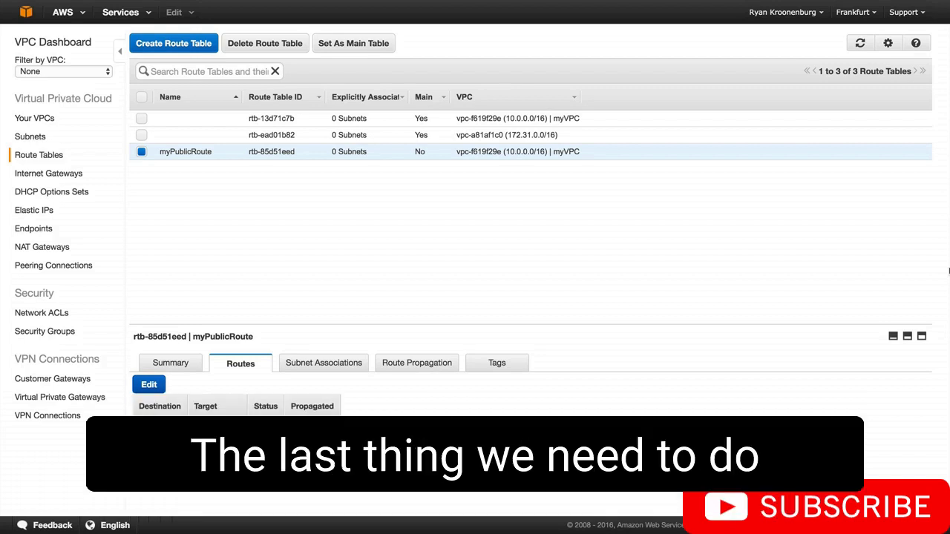
click(339, 369)
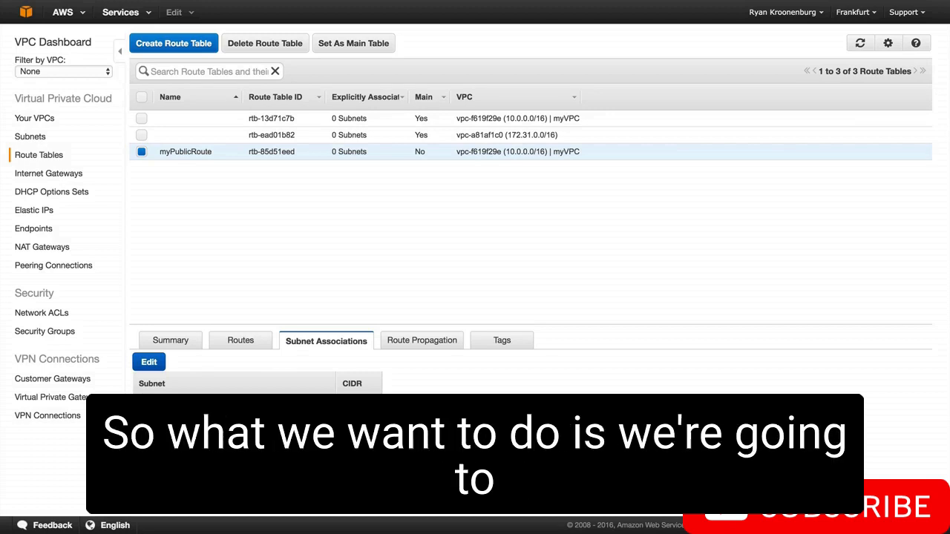
click(148, 363)
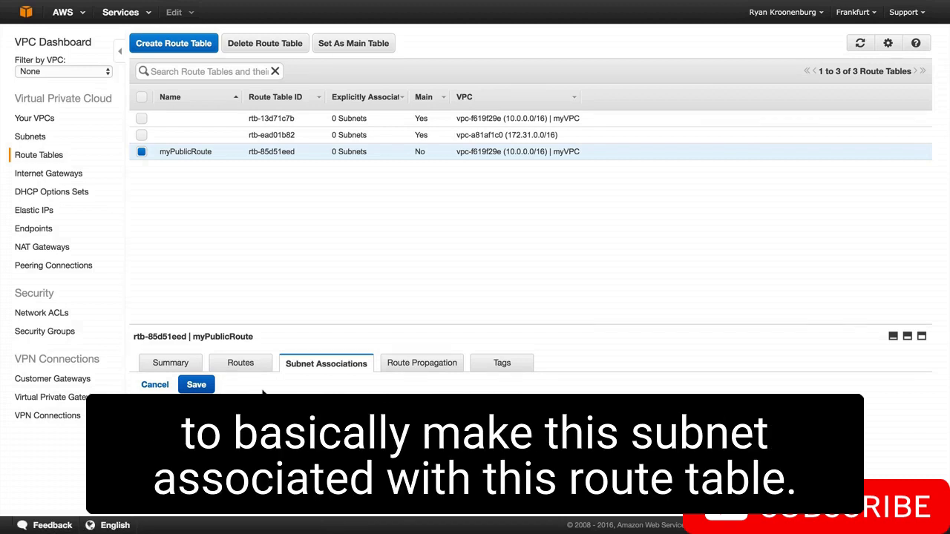
click(197, 384)
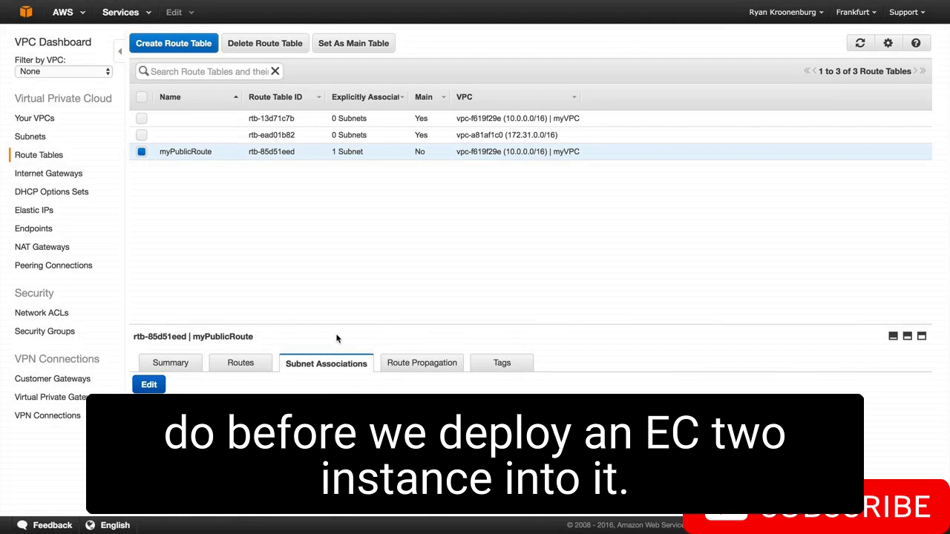
Enable auto-assign public IP for the 10.0.1.0 - eu-central-1a subnet and check the setting in the subnet list
click(43, 140)
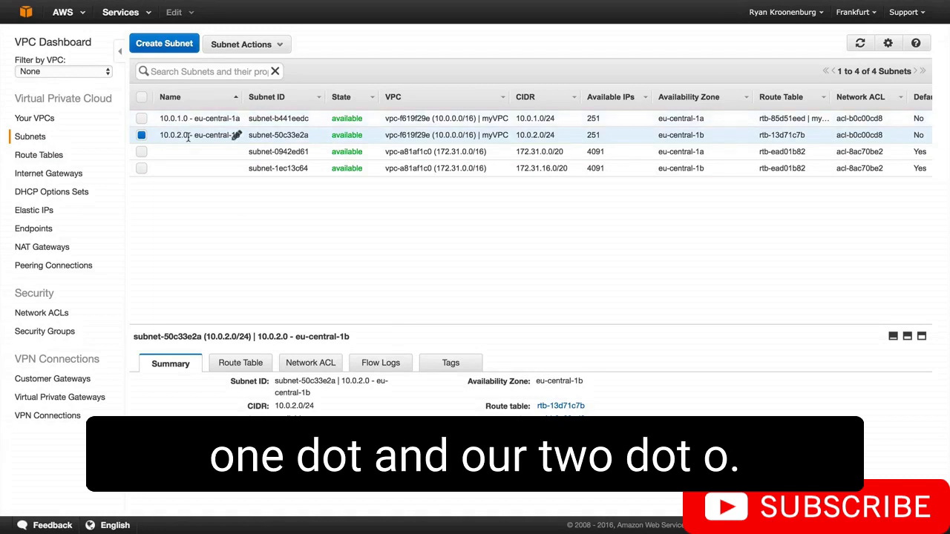
click(141, 119)
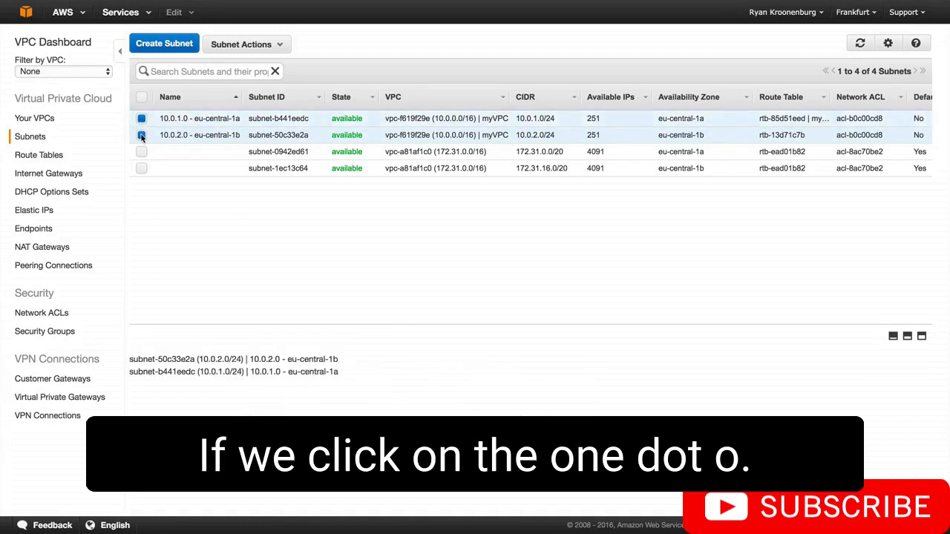
click(141, 135)
scroll(678, 112, right, 5)
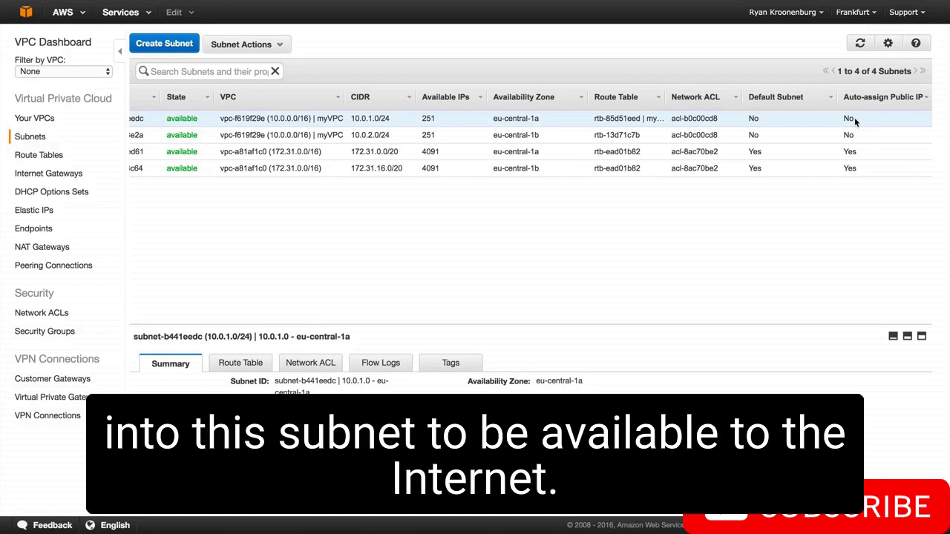
scroll(520, 238, left, 5)
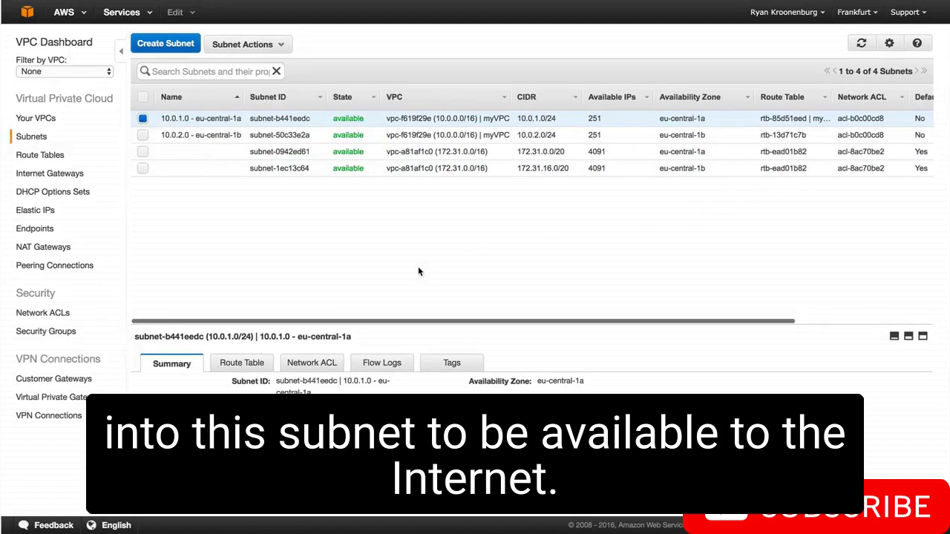
click(255, 44)
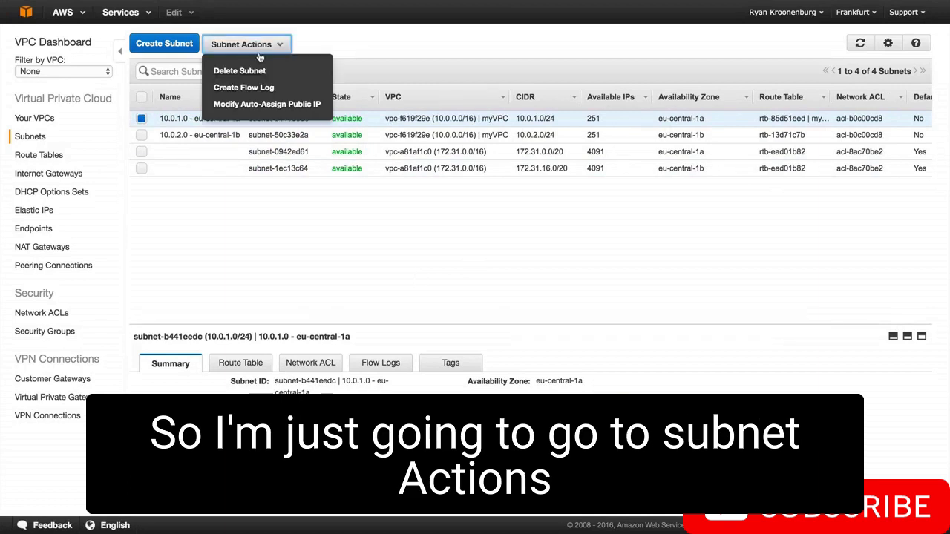
click(253, 104)
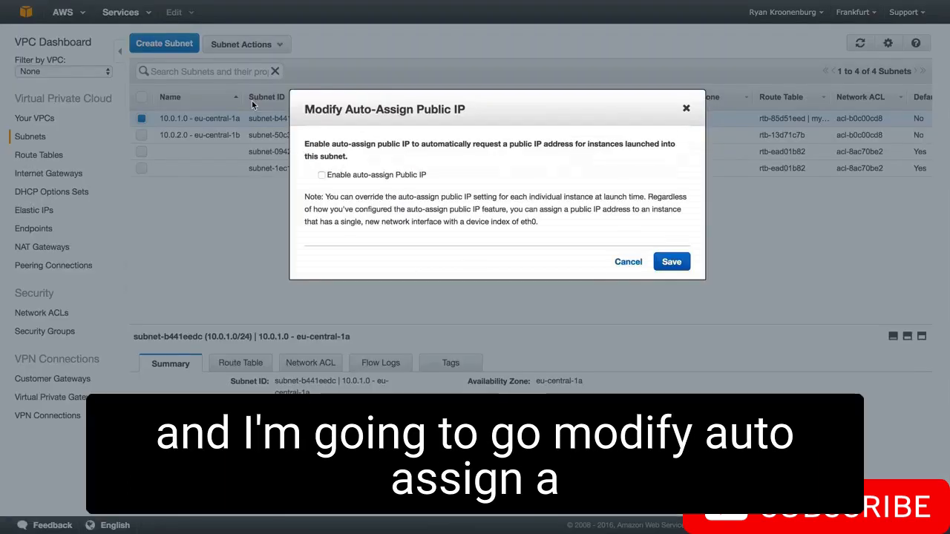
click(321, 176)
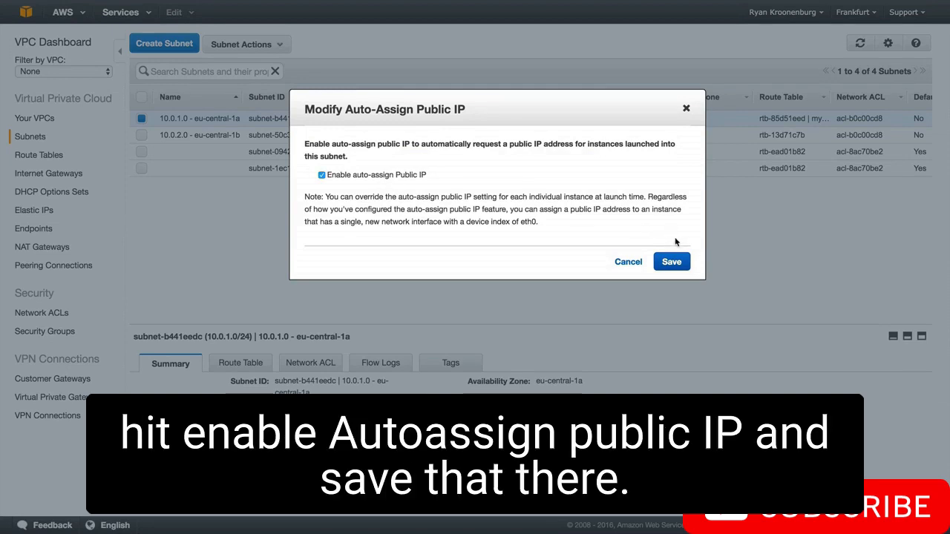
click(672, 263)
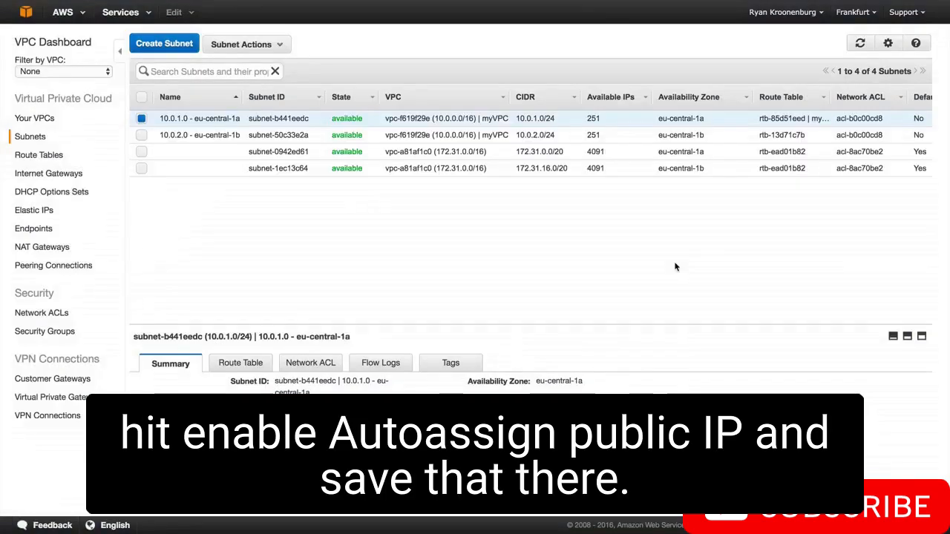
scroll(675, 266, right, 5)
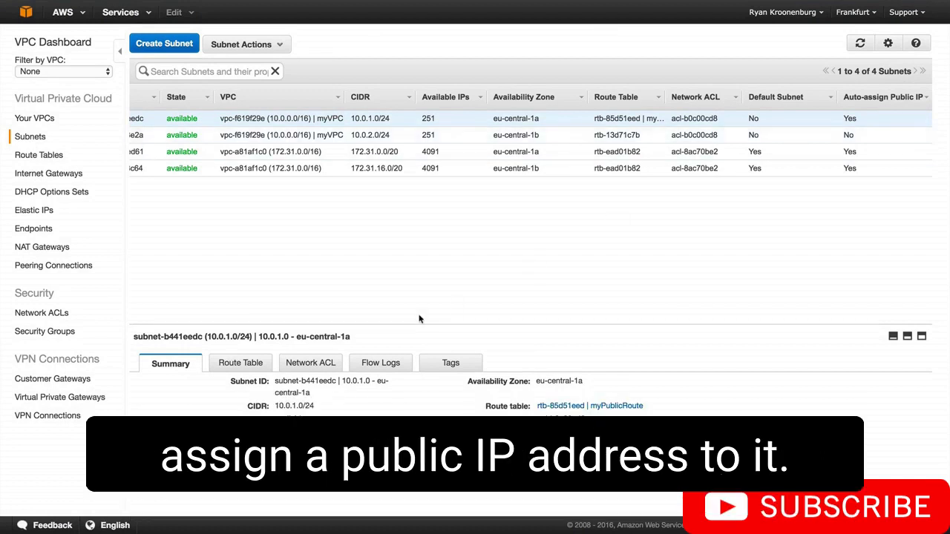
scroll(419, 318, left, 5)
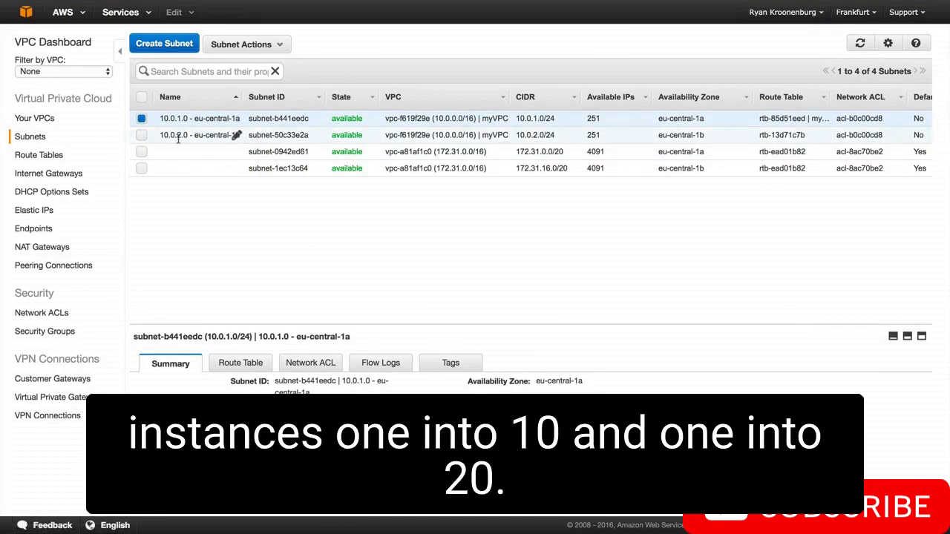
Start launching an EC2 instance with the Amazon Linux AMI 2016.09.0 and the t2.micro type, proceeding to the instance details
click(26, 11)
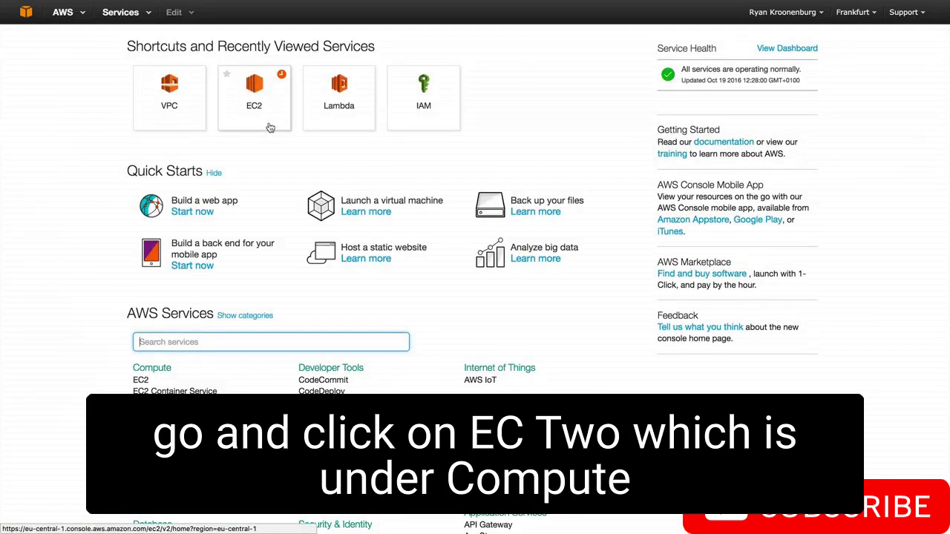
click(140, 380)
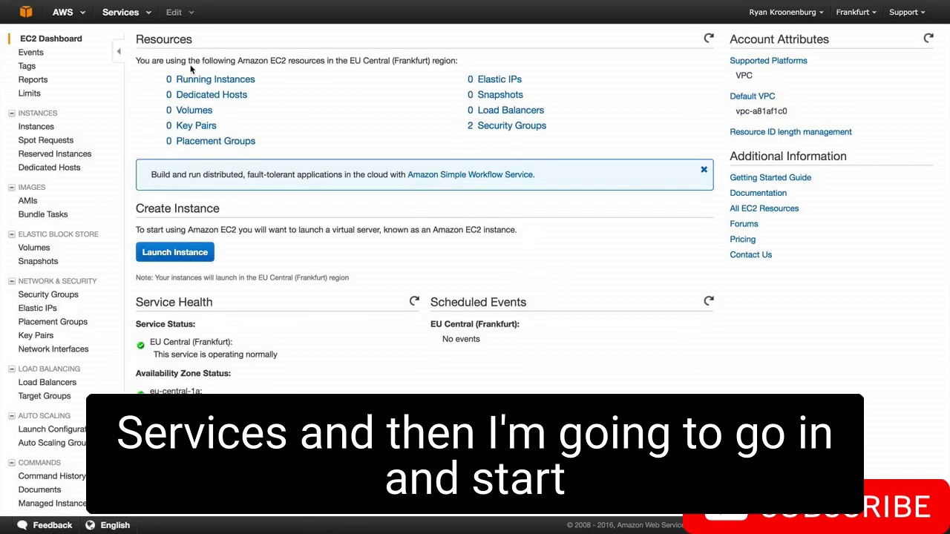
click(185, 253)
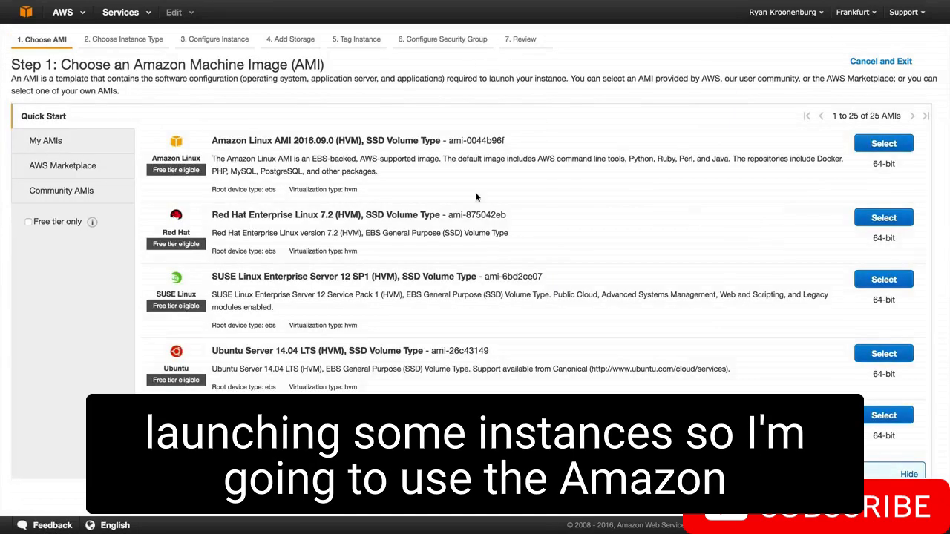
click(877, 148)
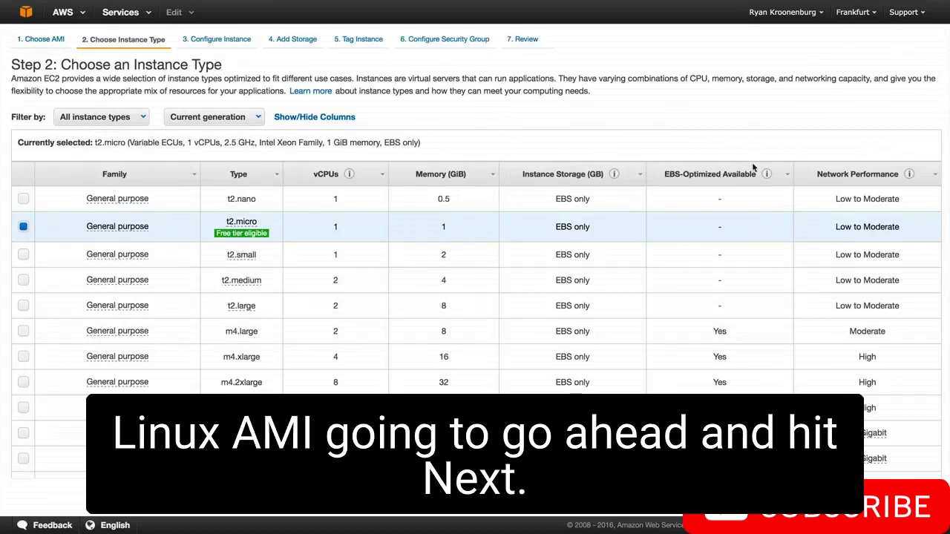
click(870, 496)
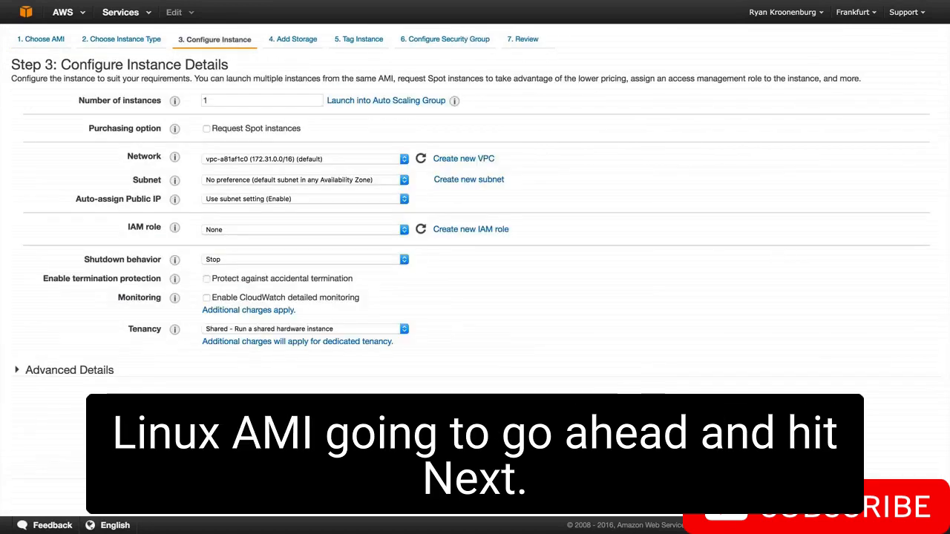
Place the instance in myVPC and the 10.0.1.0 - eu-central-1a subnet, with public IP assignment using the subnet setting
click(257, 161)
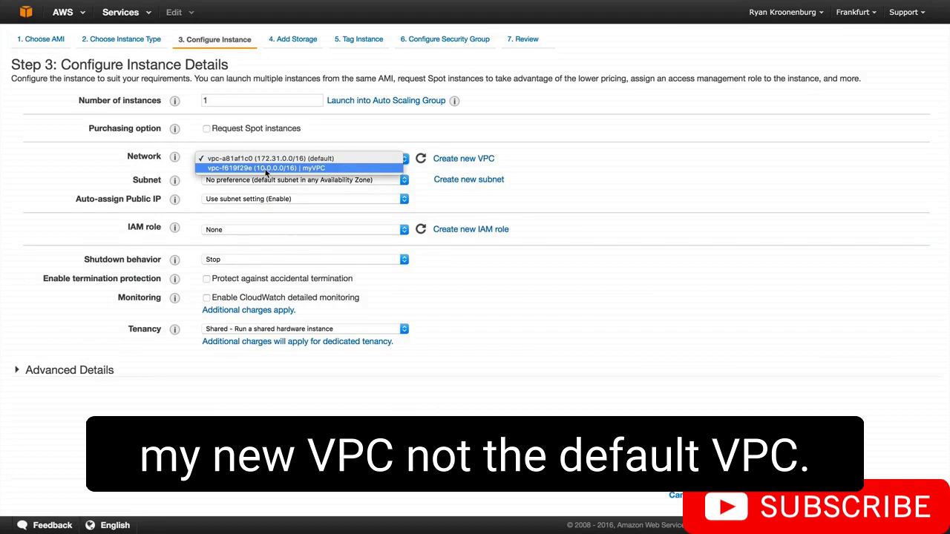
click(266, 168)
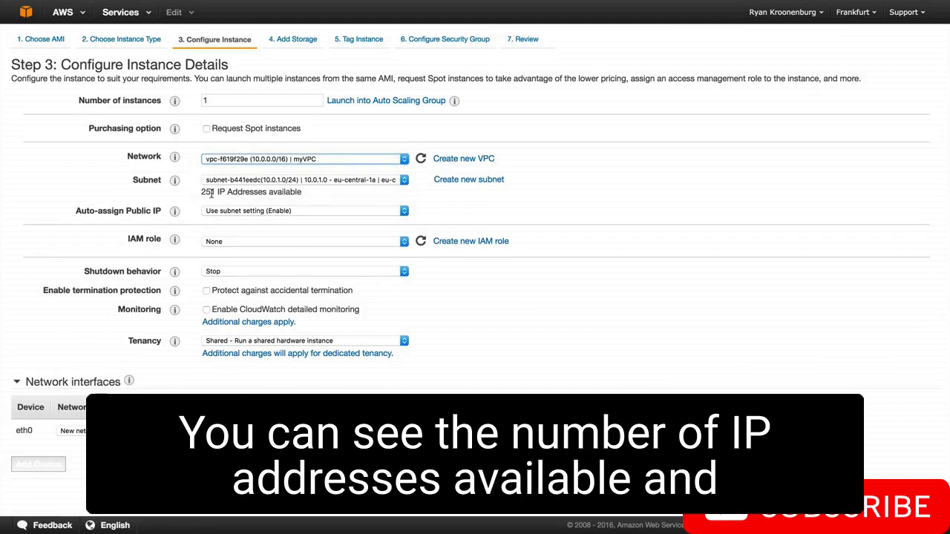
click(337, 182)
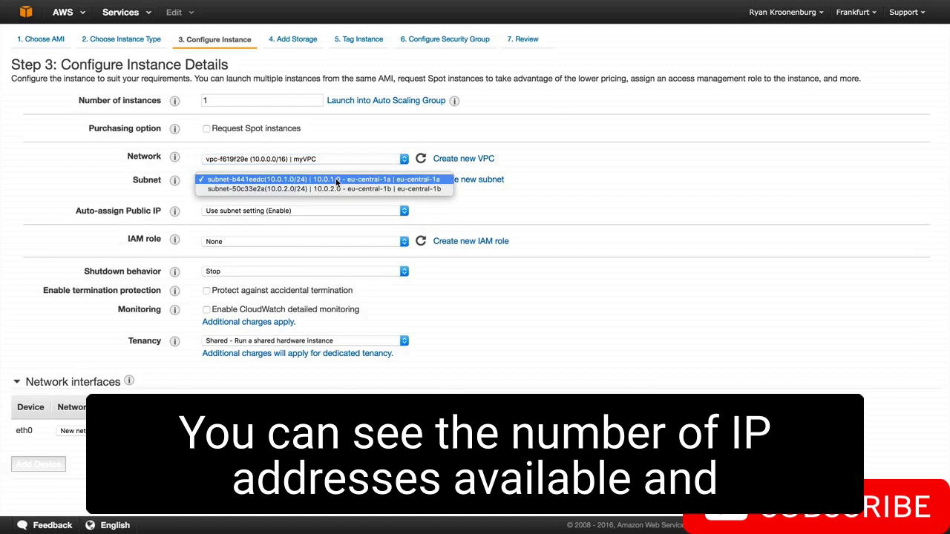
click(288, 182)
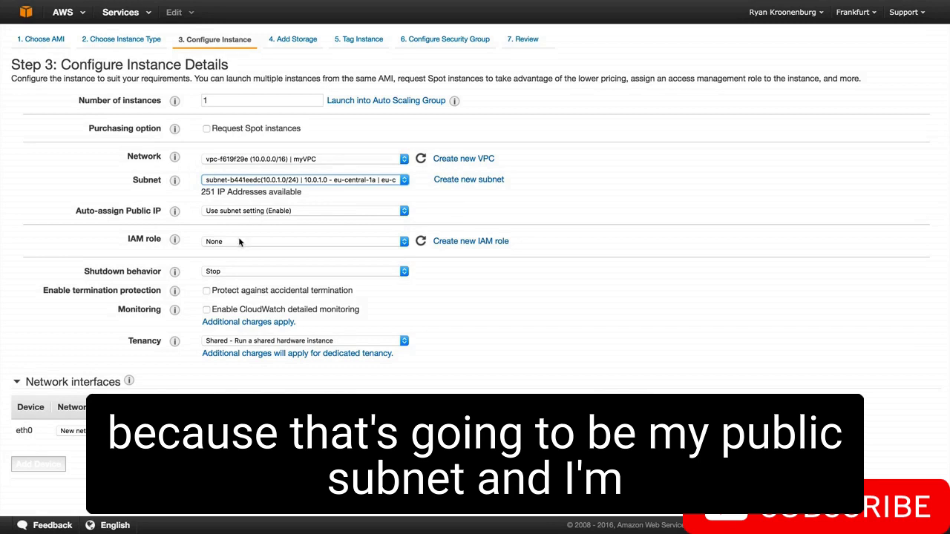
scroll(233, 377, down, 1)
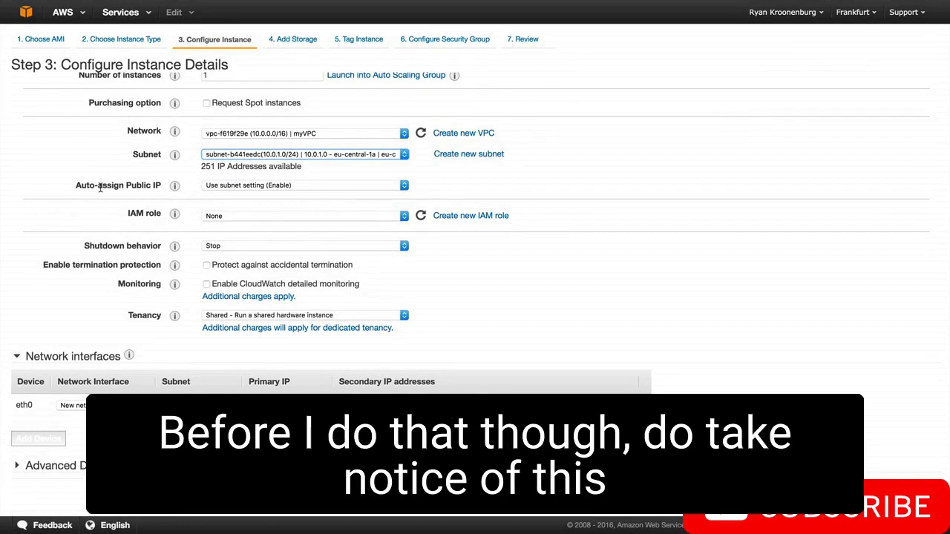
click(264, 191)
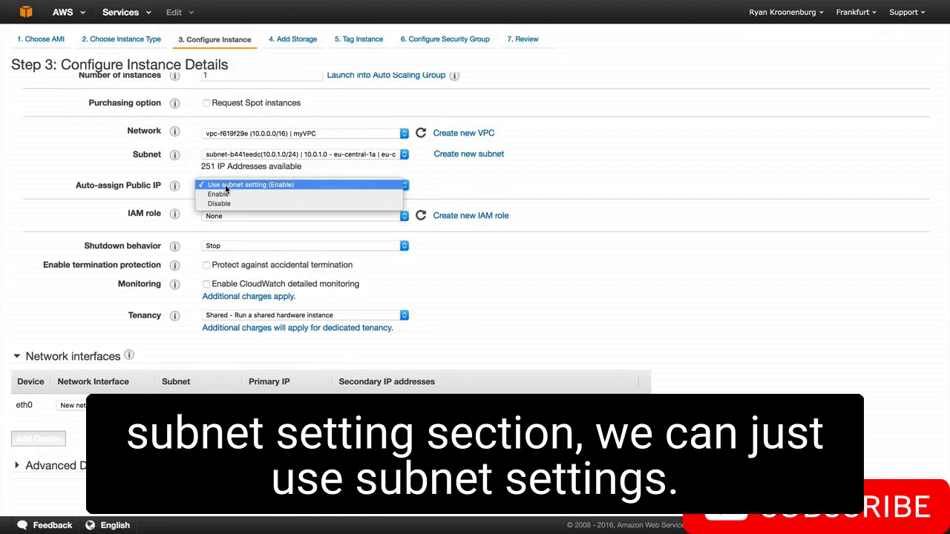
click(226, 187)
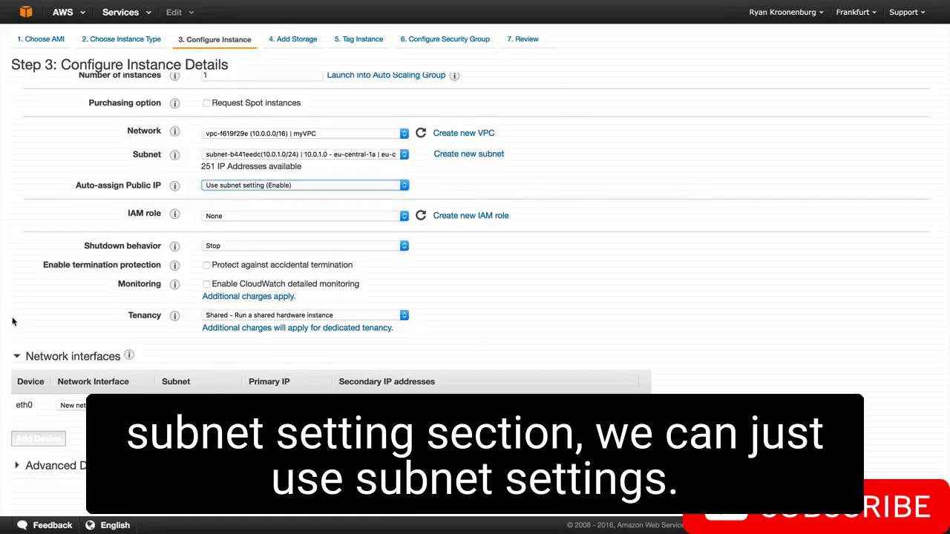
Write a bootstrap script in the instance's advanced details and proceed to the storage settings
click(68, 466)
scroll(68, 466, down, 2)
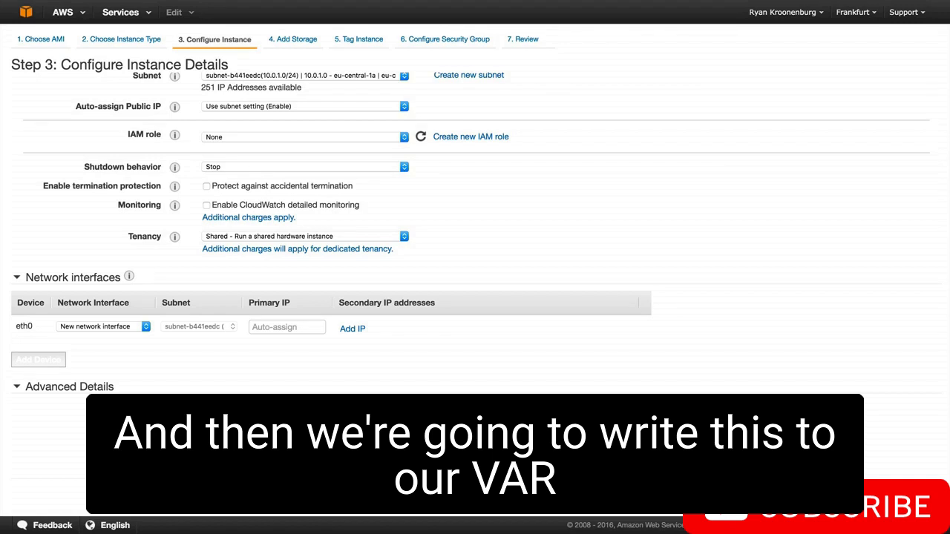
text(ww/)
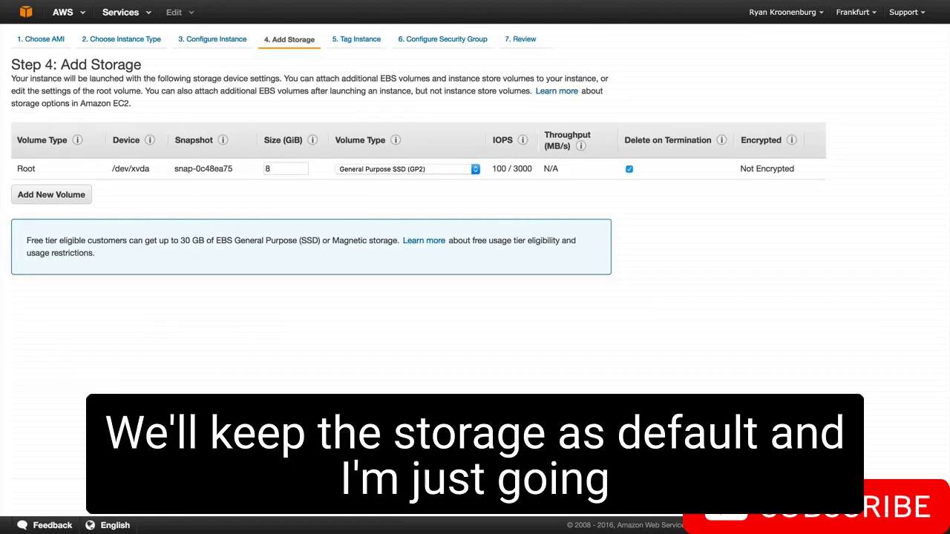
Keep the default storage, tag the instance with the Name value MyWebServer, and proceed to the security group settings
click(888, 501)
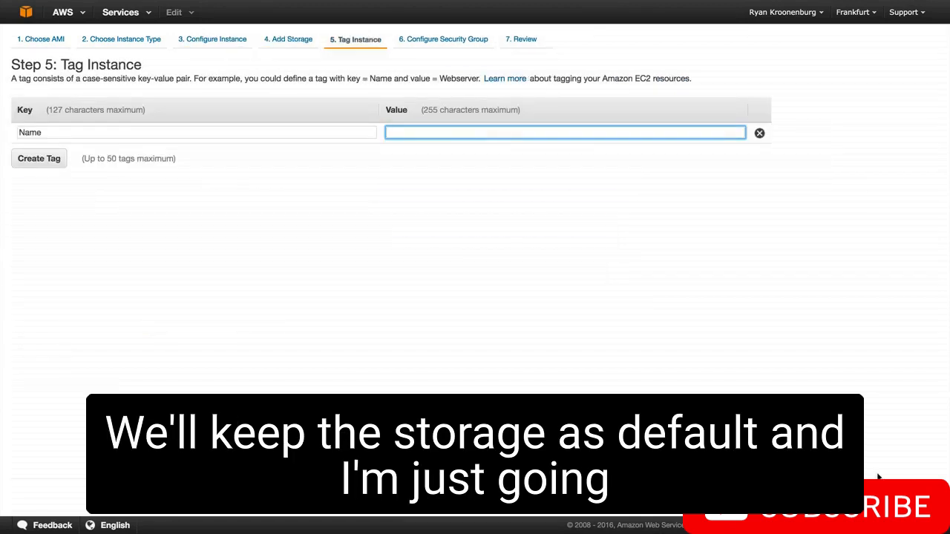
text(MyWebServer)
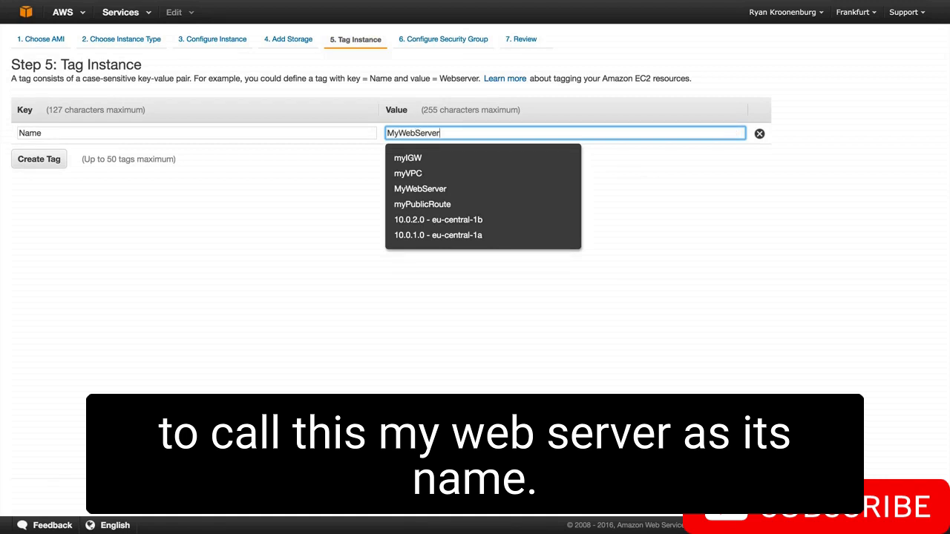
click(884, 367)
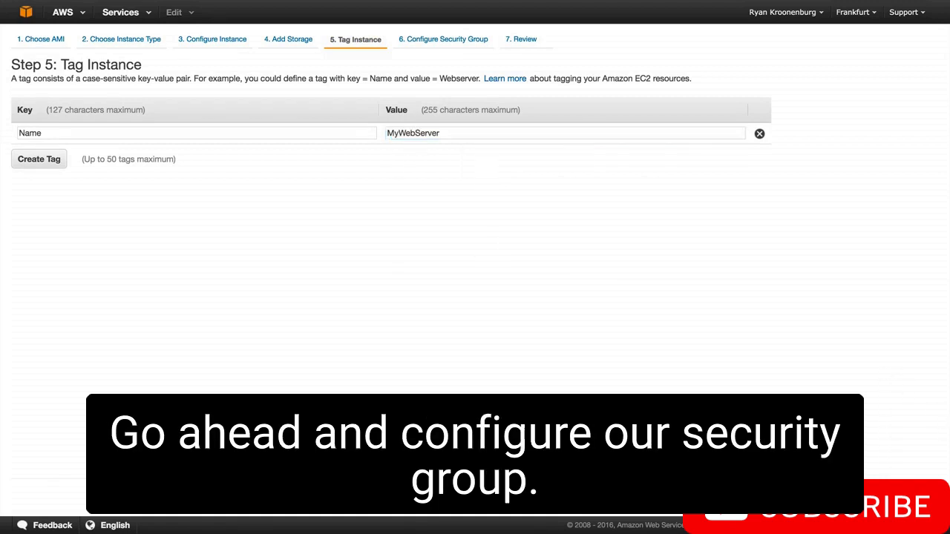
click(884, 498)
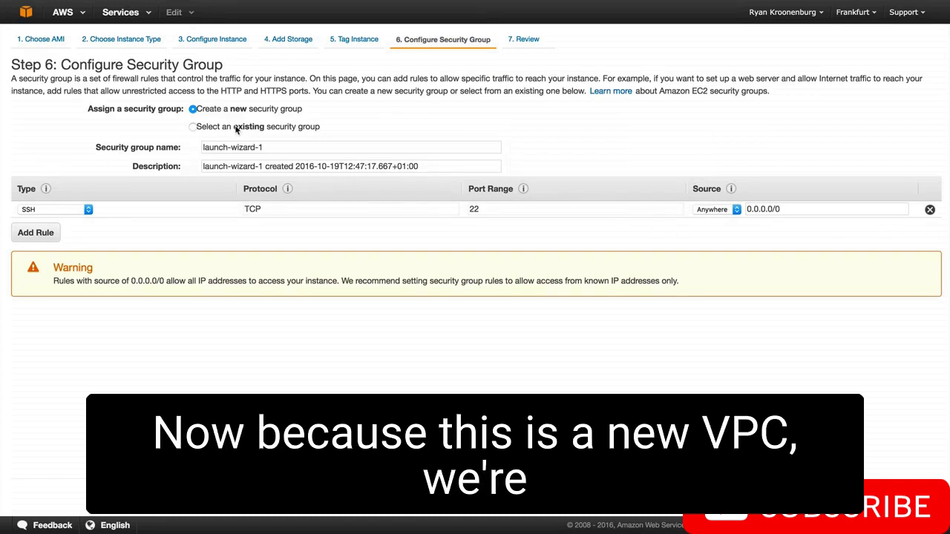
Set both the name and the description of the new security group to WebDMZ
click(287, 146)
key(super+a)
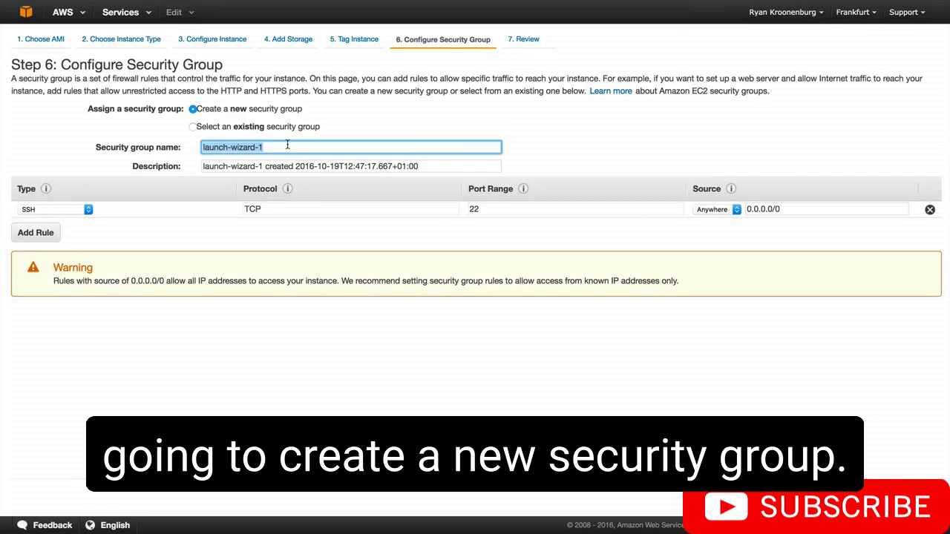
text(WebDMZ)
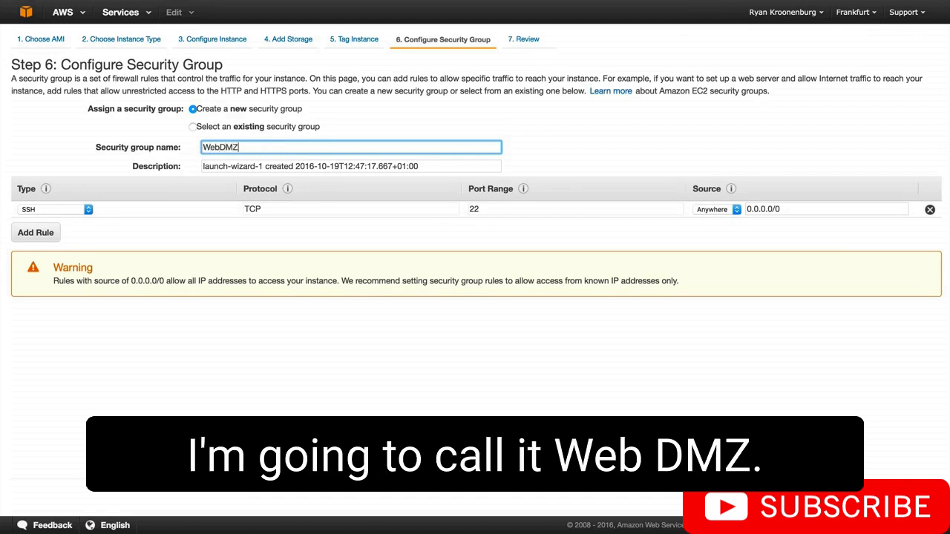
key(Tab)
text(WebDMA)
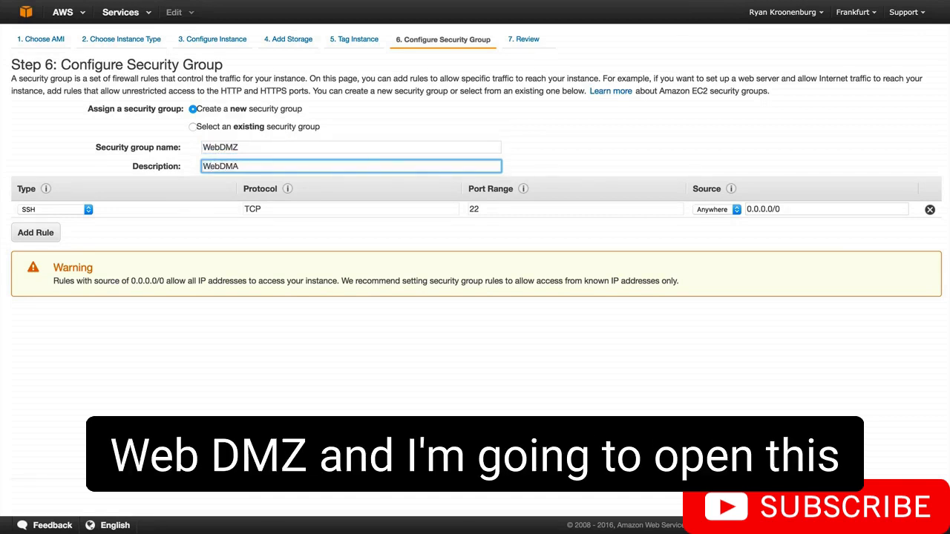
key(BackSpace)
text(Z)
Add an HTTP rule to the WebDMZ security group alongside SSH and proceed to the launch review
click(43, 232)
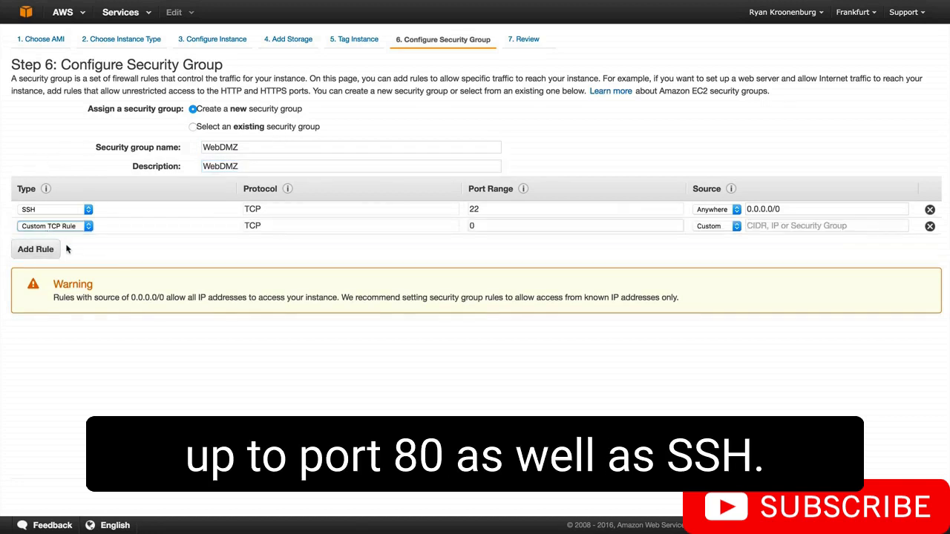
click(62, 227)
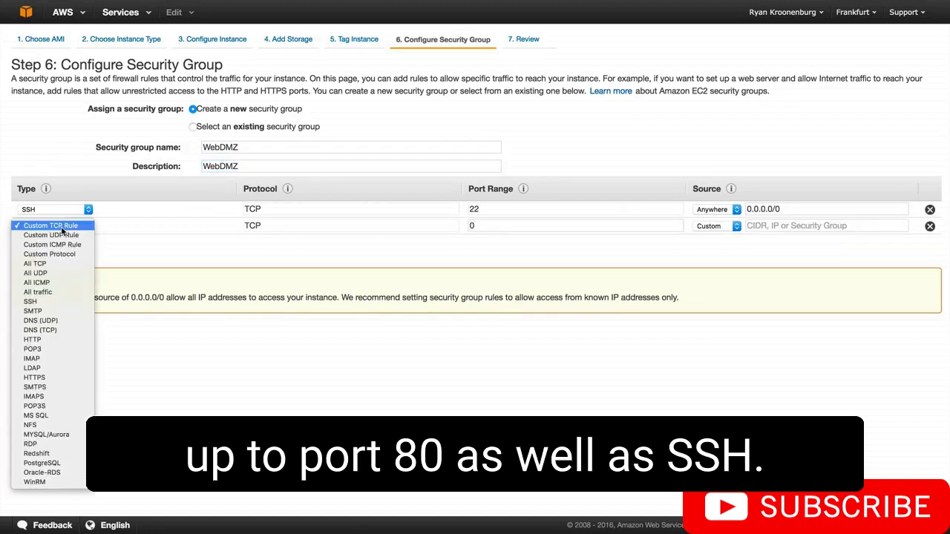
click(50, 341)
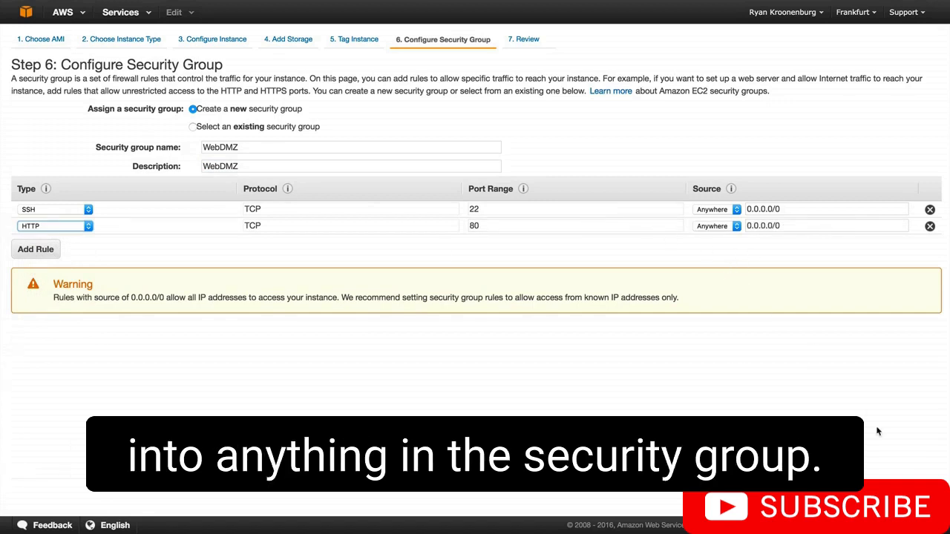
click(894, 498)
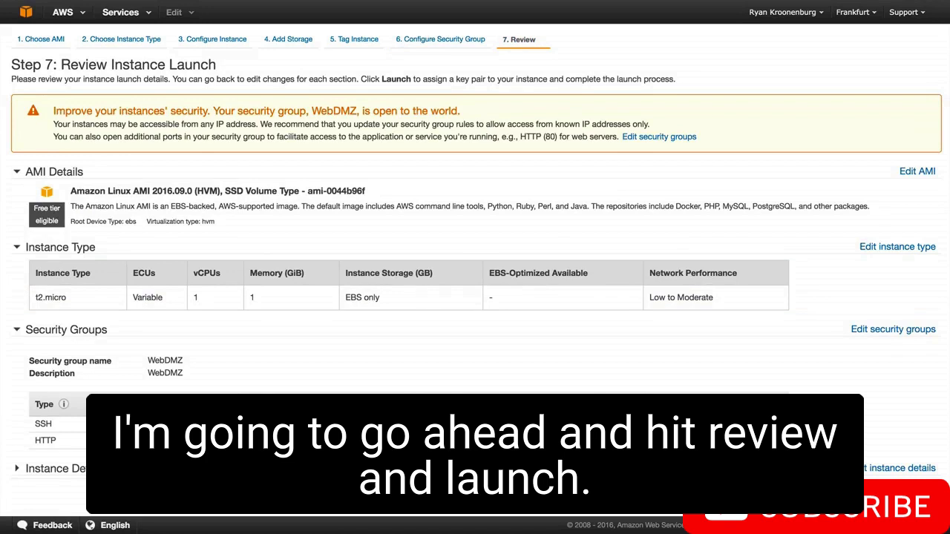
Launch the instance with the existing myGermanKeyPair key pair, acknowledging access to the private key file, and view the instance list
scroll(475, 297, down, 1)
click(918, 499)
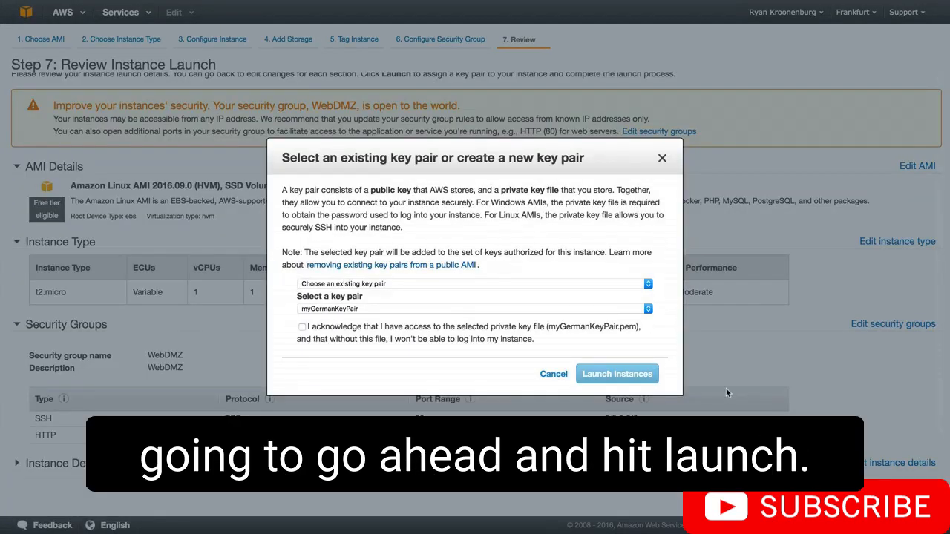
click(302, 327)
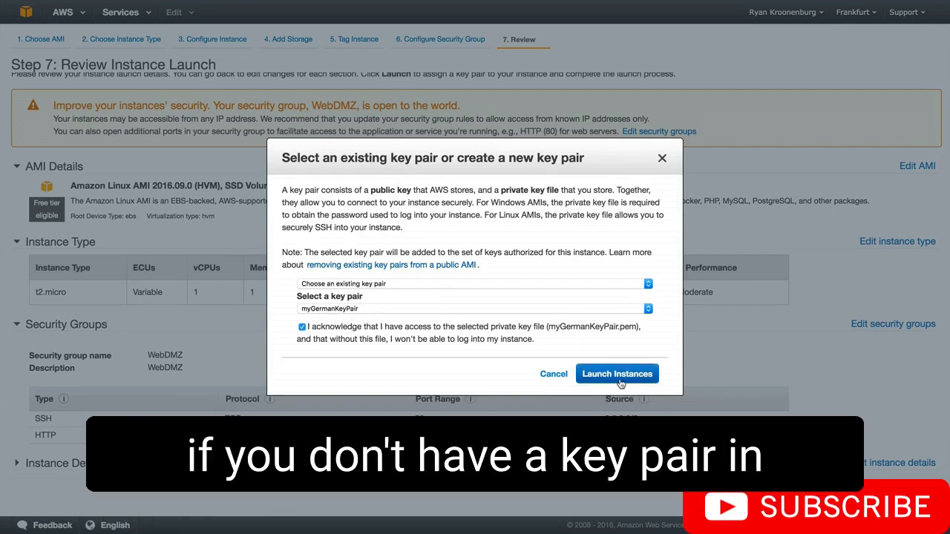
click(620, 381)
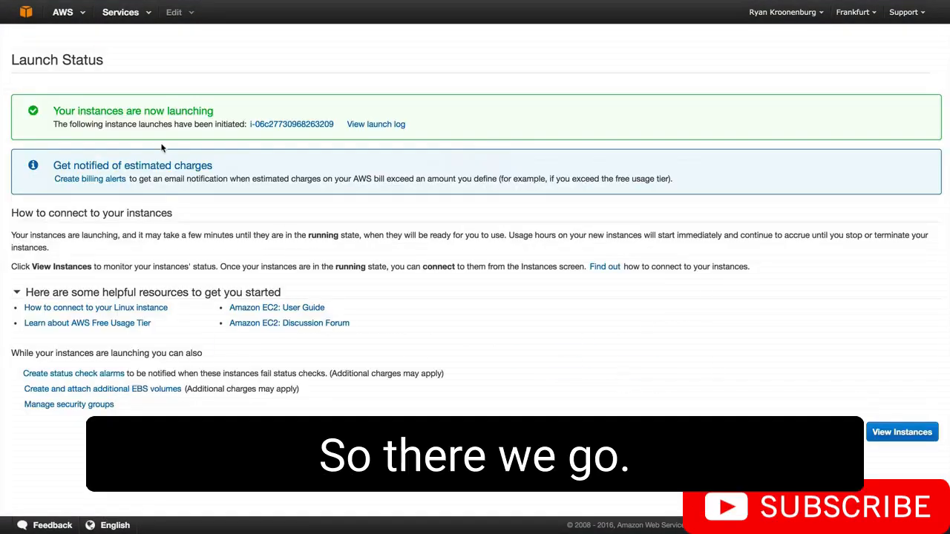
click(894, 431)
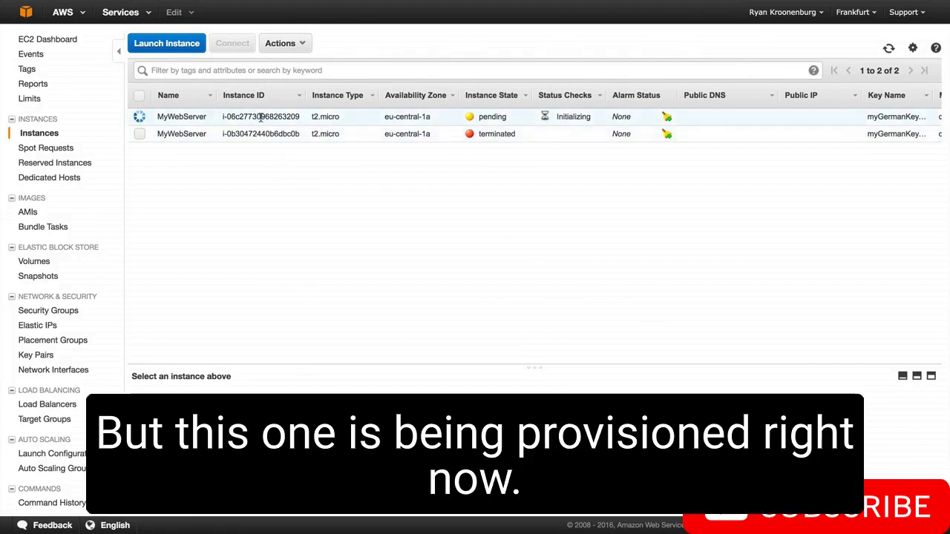
scroll(420, 191, right, 1)
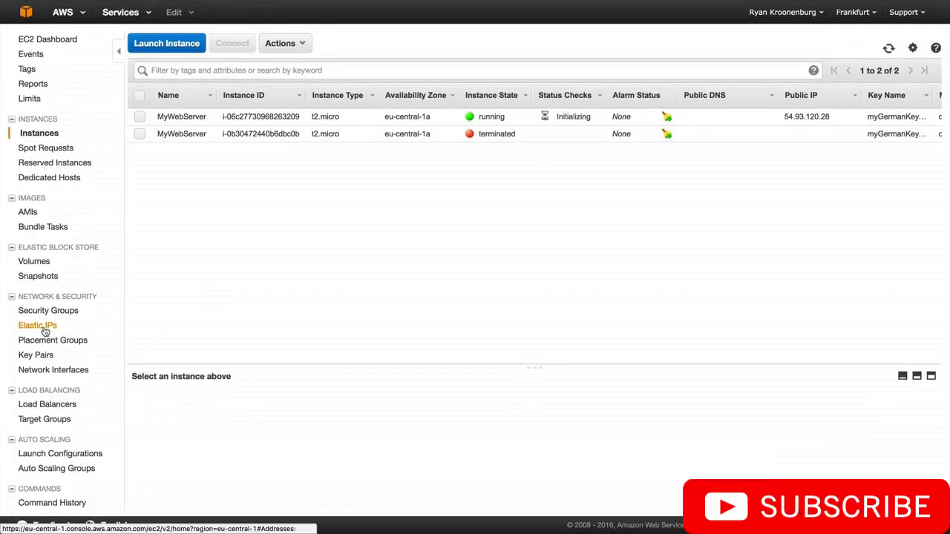
Allocate a new Elastic IP address and dismiss the allocation dialog
click(41, 326)
click(163, 46)
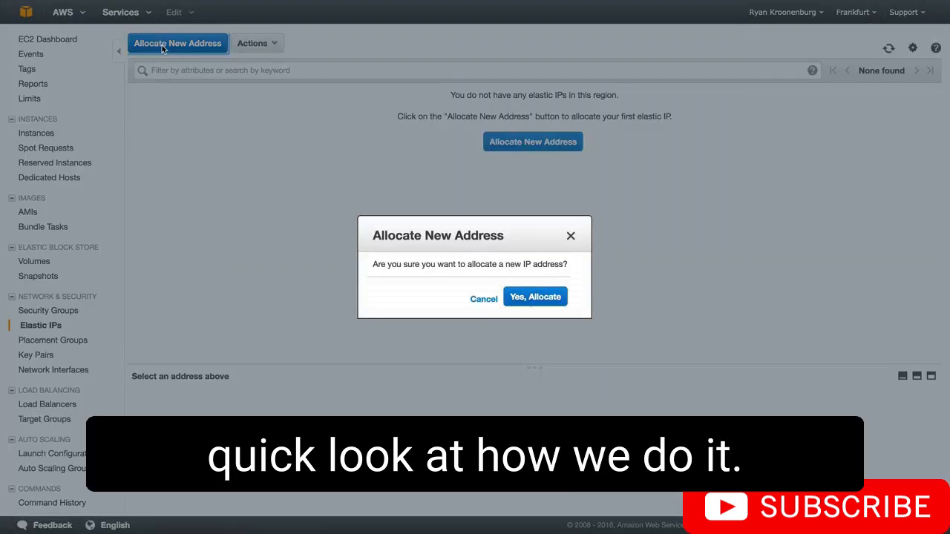
click(543, 297)
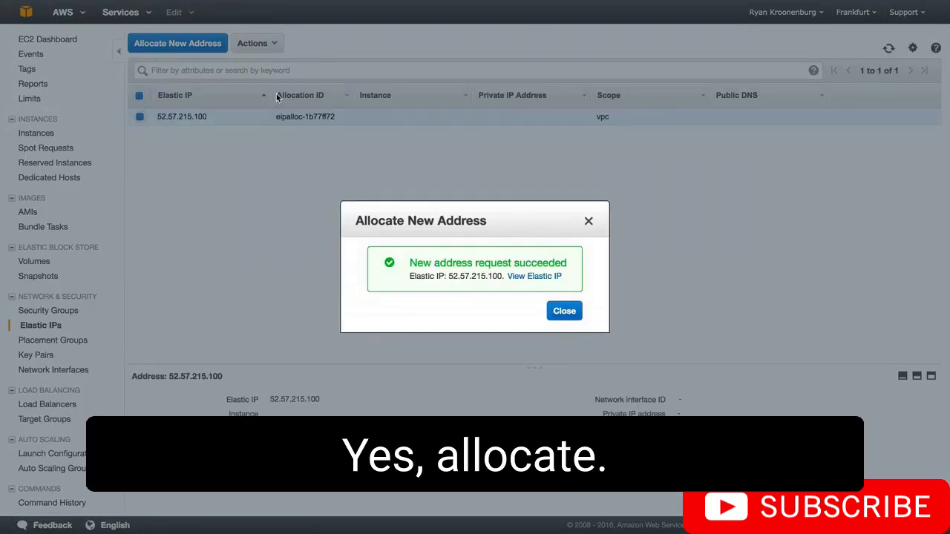
click(588, 221)
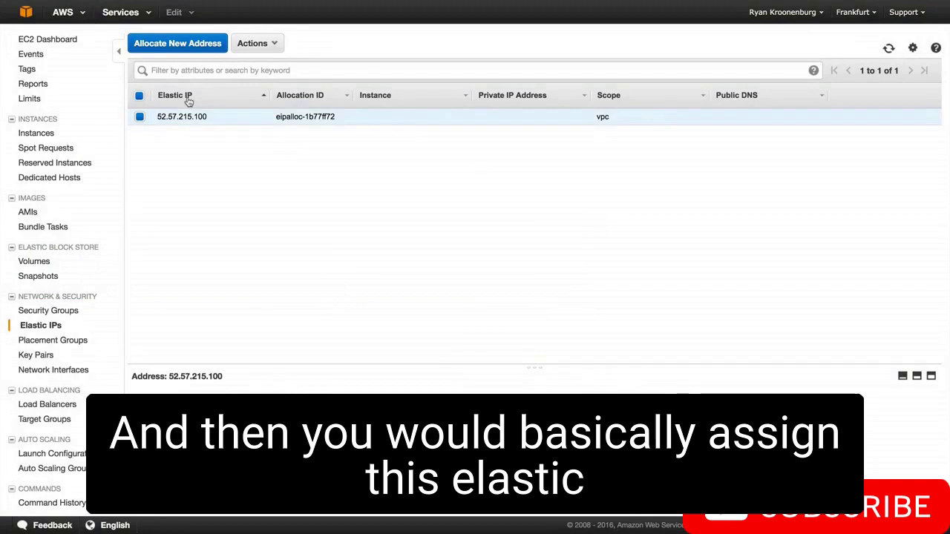
Look at the address association option and release the newly allocated Elastic IP address
click(252, 43)
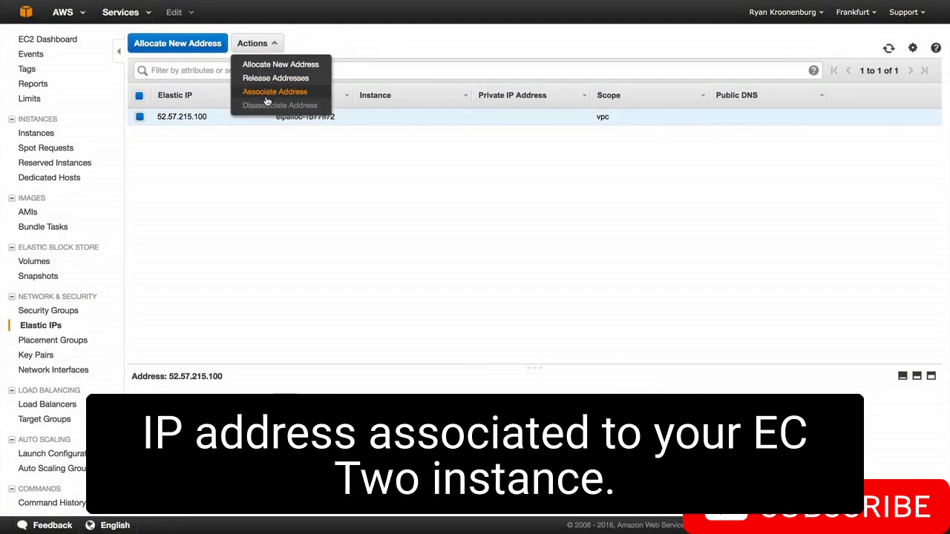
click(199, 150)
click(253, 43)
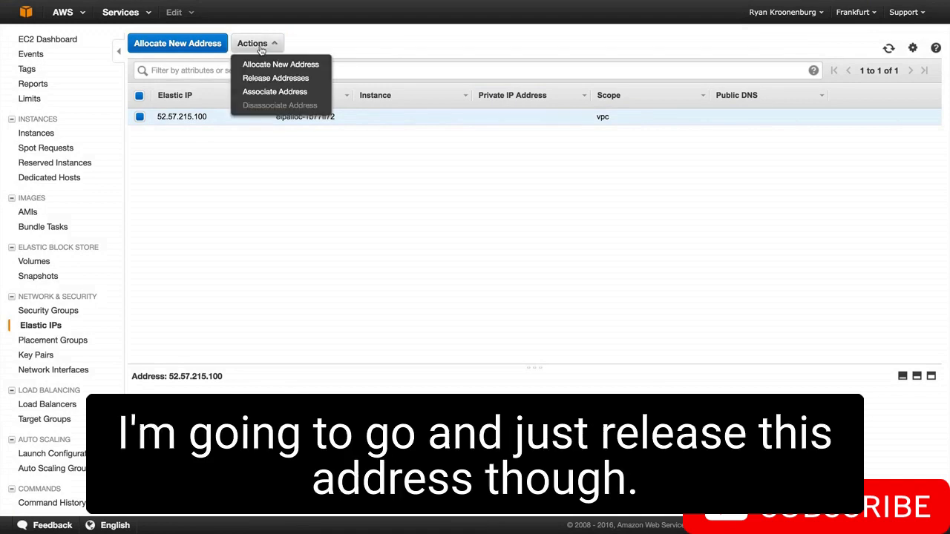
click(276, 78)
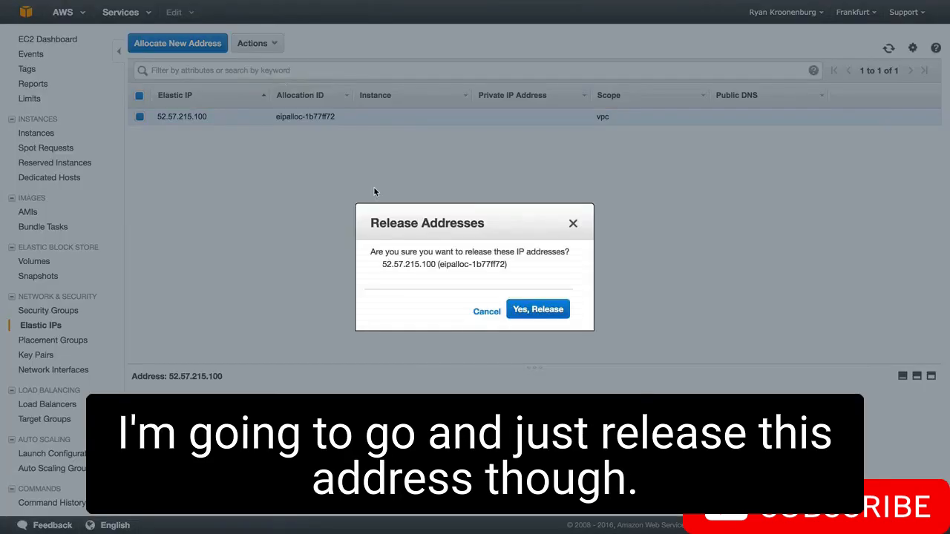
click(539, 311)
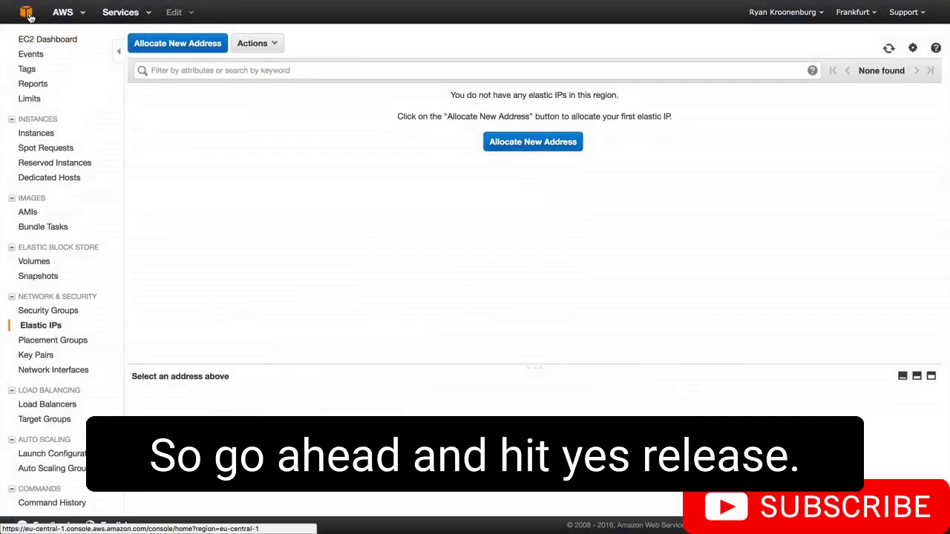
Copy the running MyWebServer instance's public IP from the instance list and load it in a new browser tab
click(46, 42)
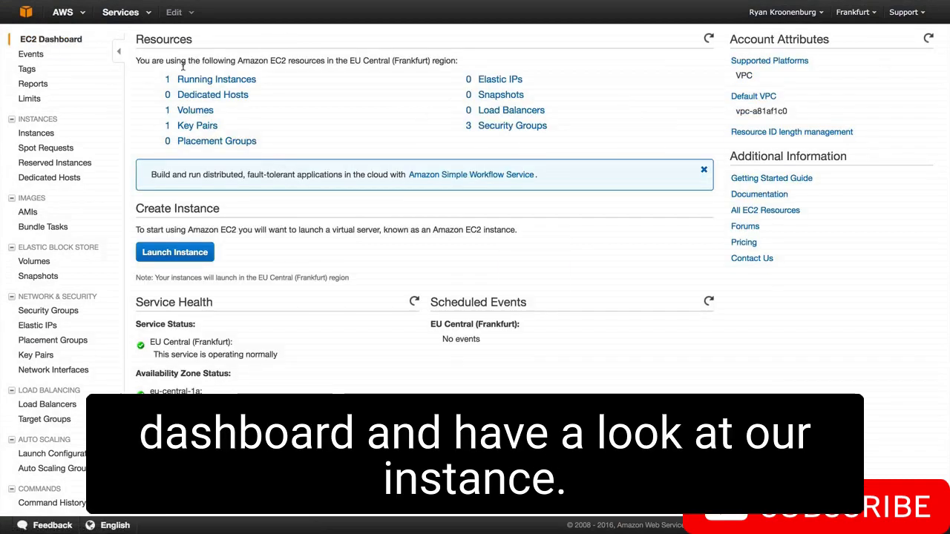
click(199, 81)
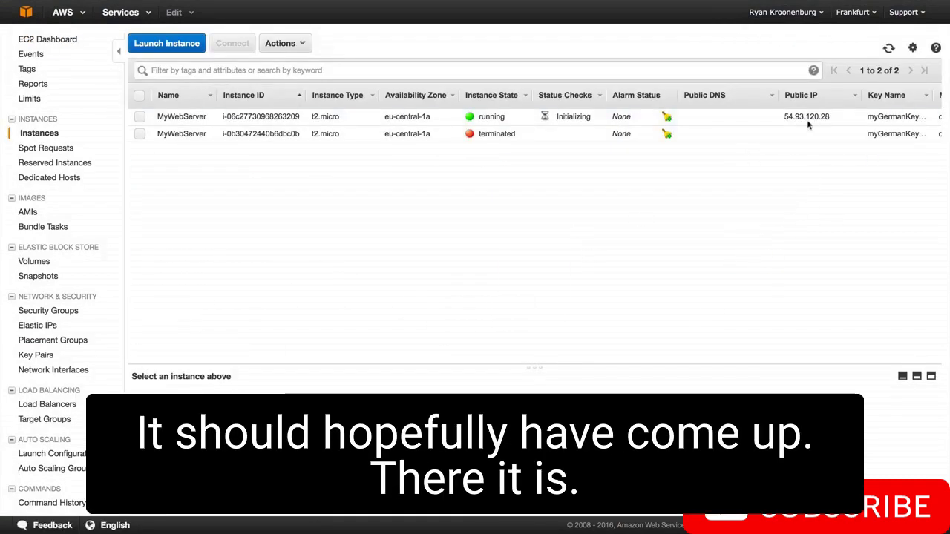
drag(832, 119, 783, 120)
key(super+c)
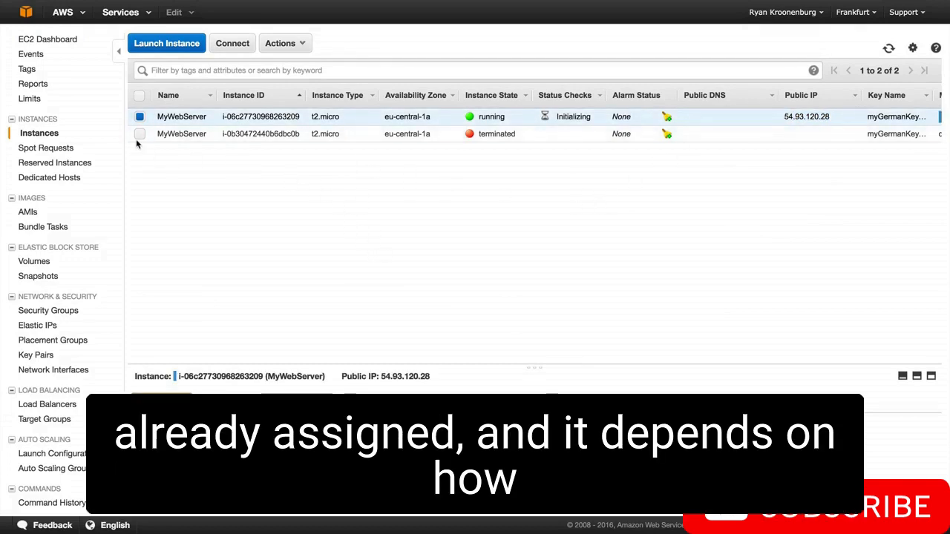
mouse_move(168, 3)
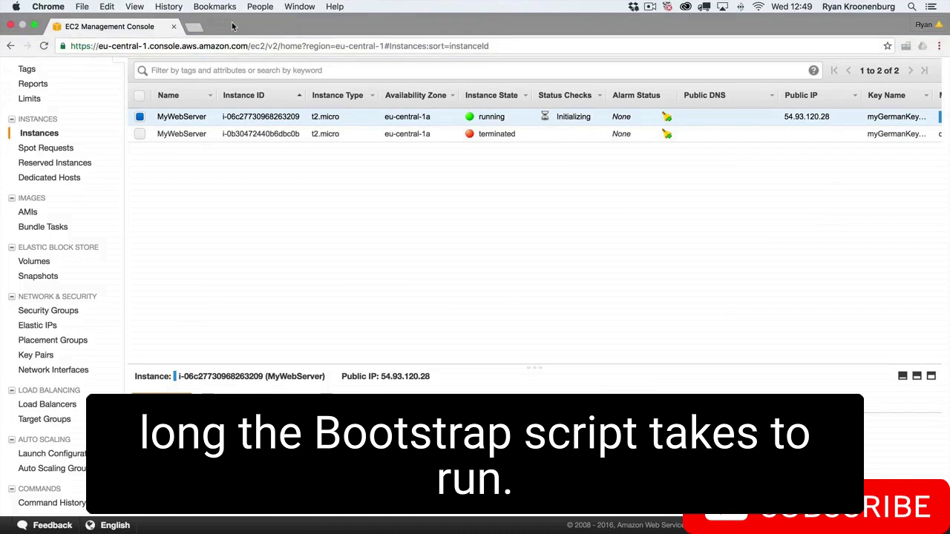
click(194, 30)
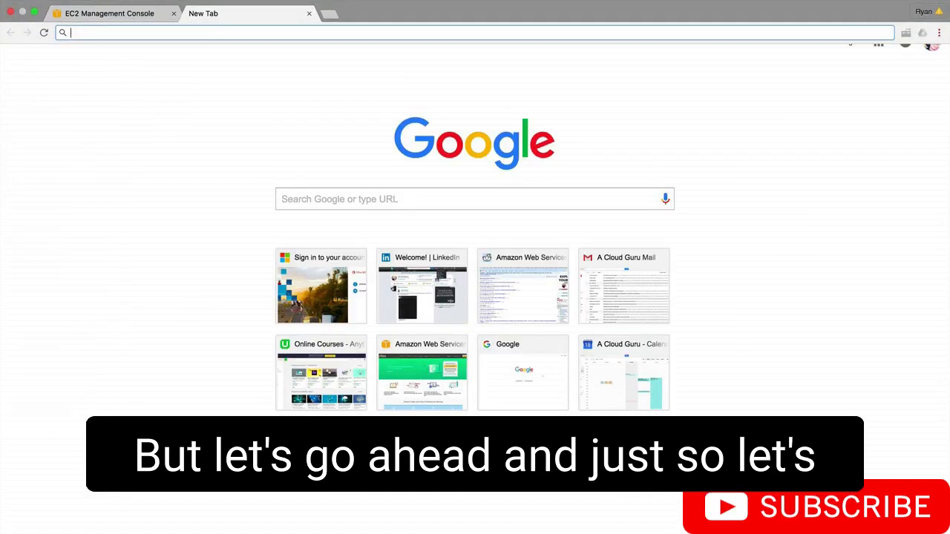
key(super+v)
key(Return)
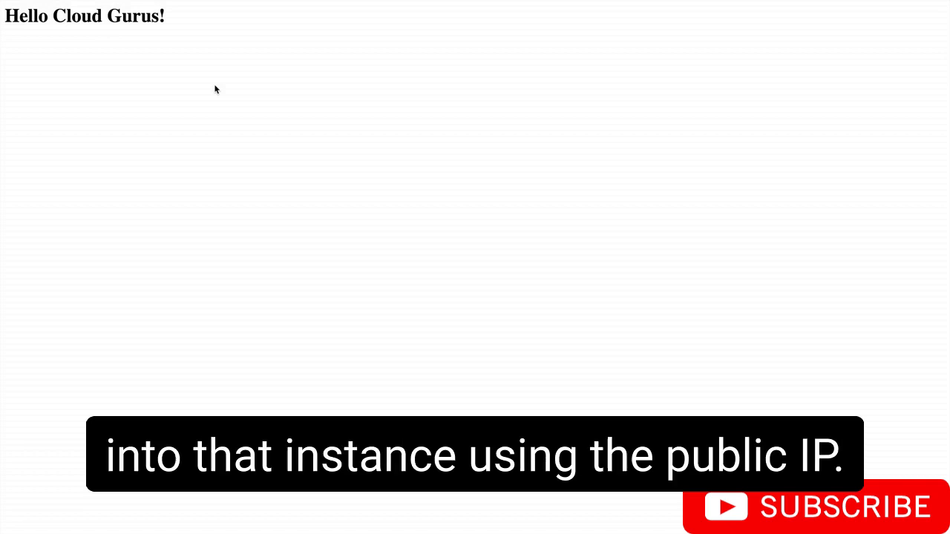
mouse_move(273, 4)
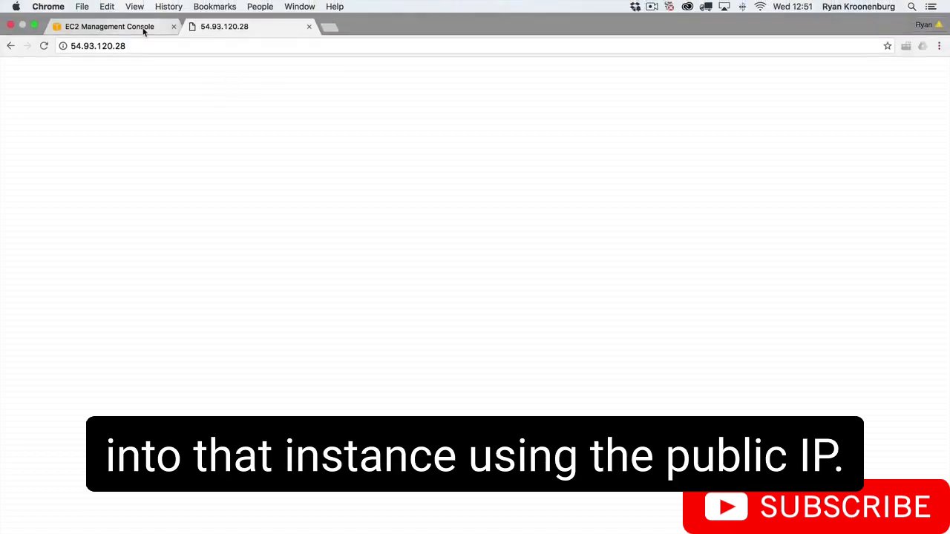